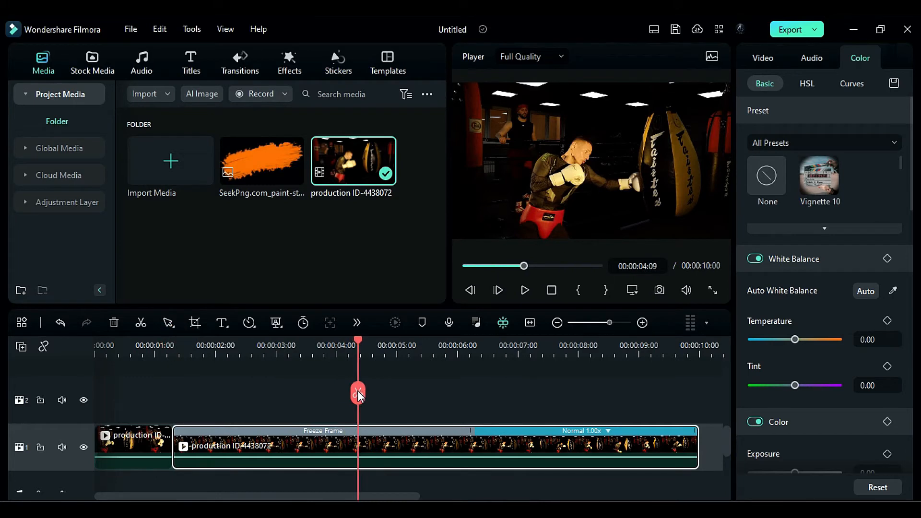
Shorten the freeze-frame section on track 1 to end at 00:00:04:08 and split the clip there.
drag(470, 429, 356, 443)
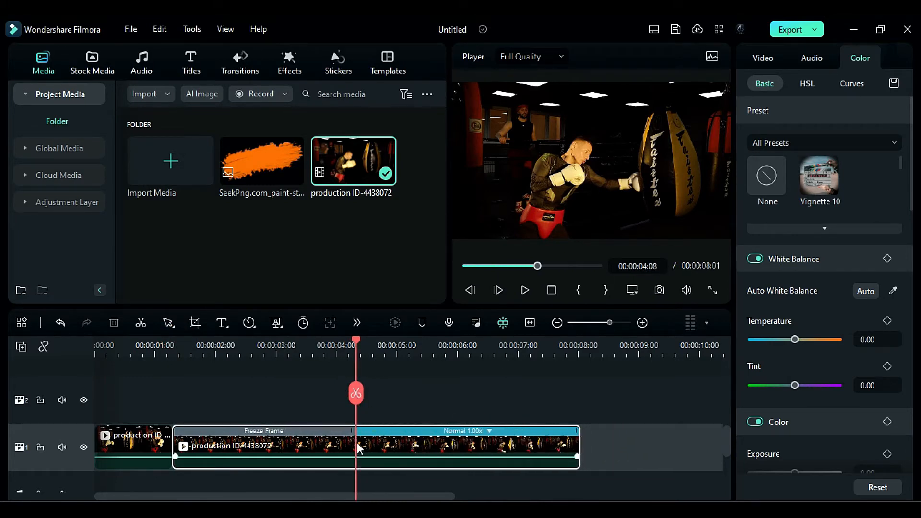
click(358, 402)
Copy the freeze-frame segment onto track 6 starting at 00:00:01:07 and hide track 1.
click(303, 442)
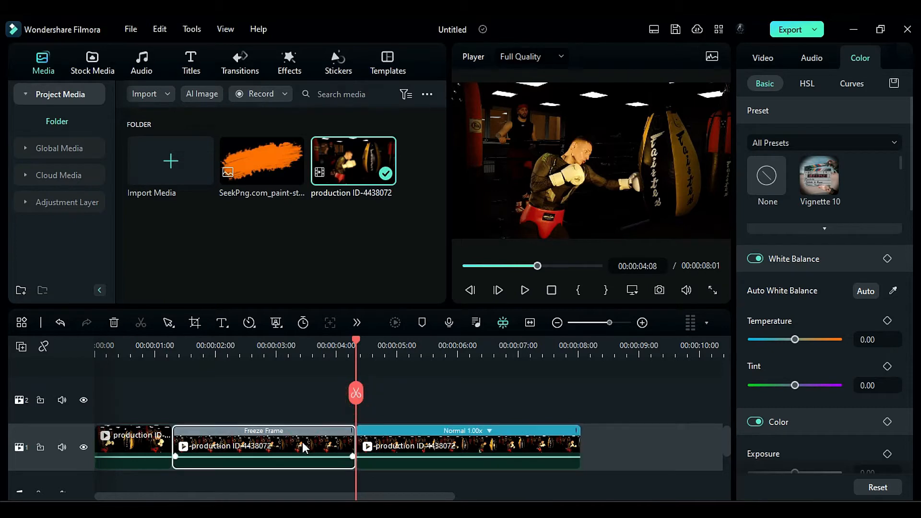
click(172, 347)
scroll(203, 372, up, 5)
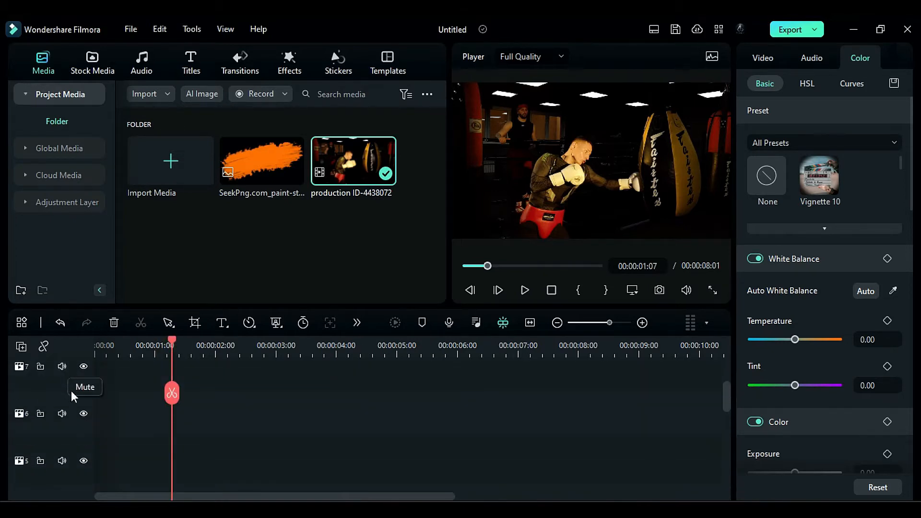
scroll(204, 398, down, 5)
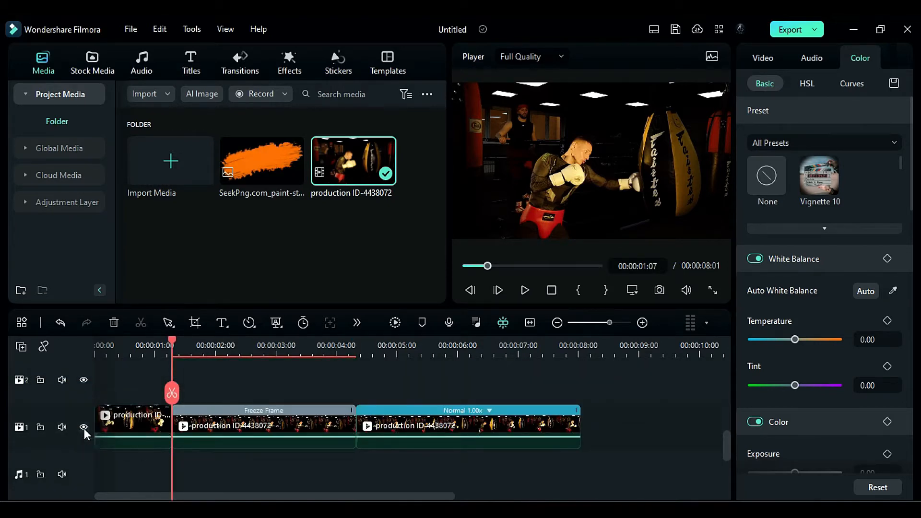
scroll(249, 401, up, 5)
Set the preview zoom level to 400% and add a Draw Mask to the freeze frame on track 6.
click(632, 290)
mouse_move(672, 367)
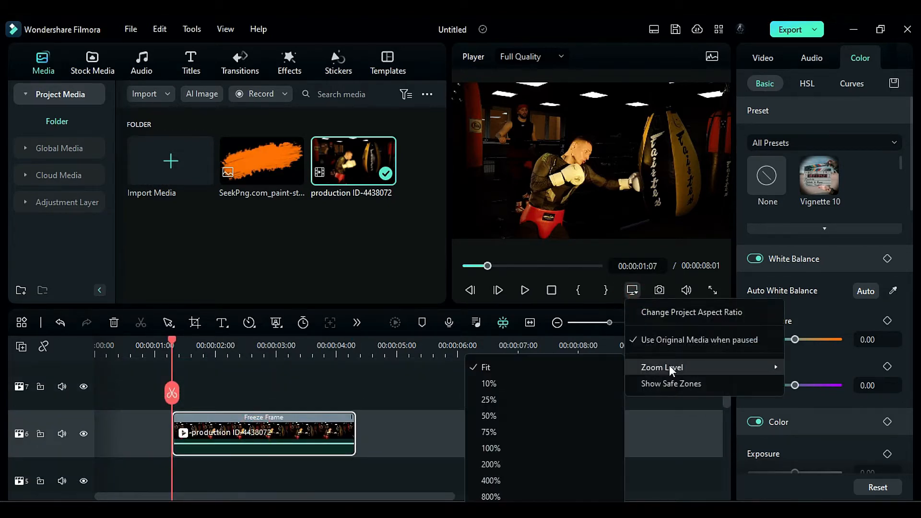
click(489, 480)
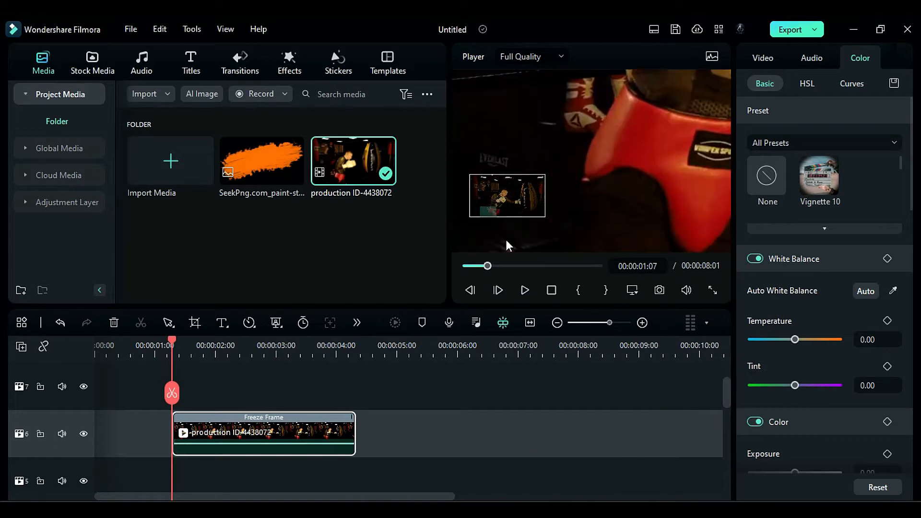
click(762, 58)
click(808, 84)
click(845, 120)
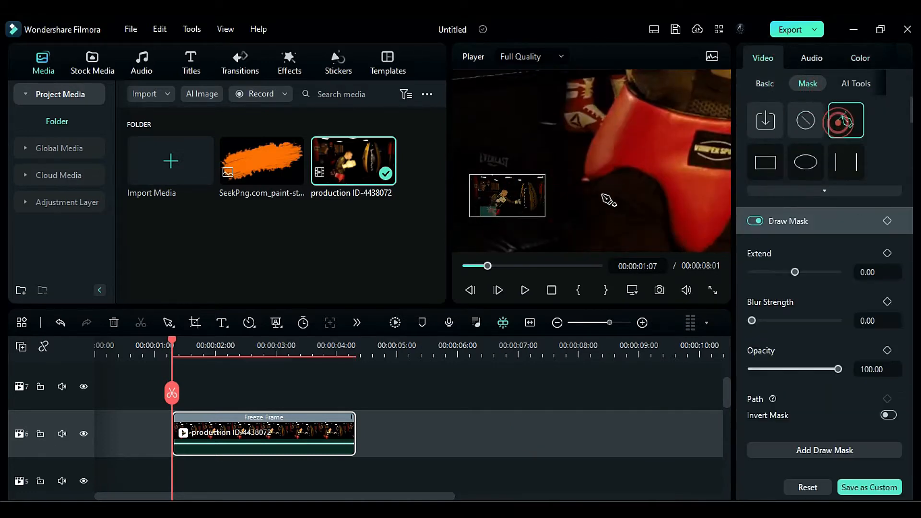
Trace a closed mask path around the boxer and the punching bag to cut them out of the background.
click(566, 249)
click(582, 199)
click(529, 109)
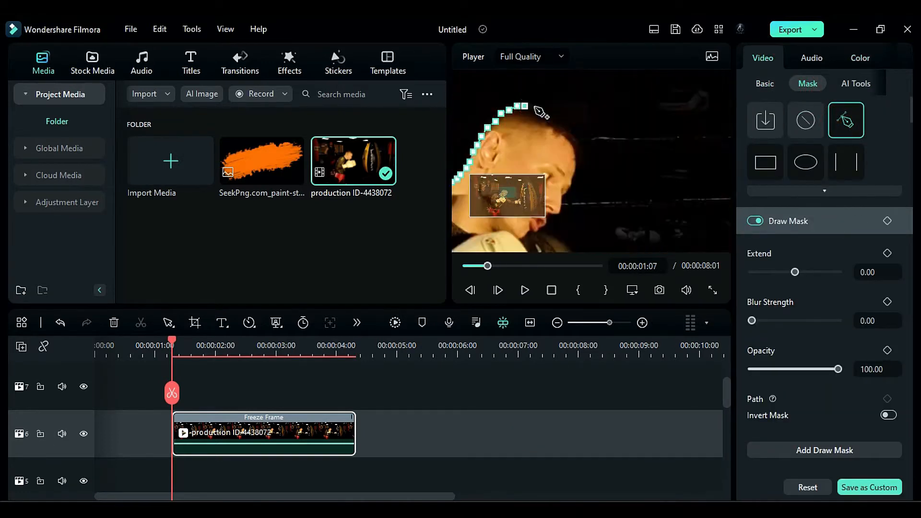
click(710, 218)
click(586, 166)
click(594, 186)
click(597, 190)
click(612, 249)
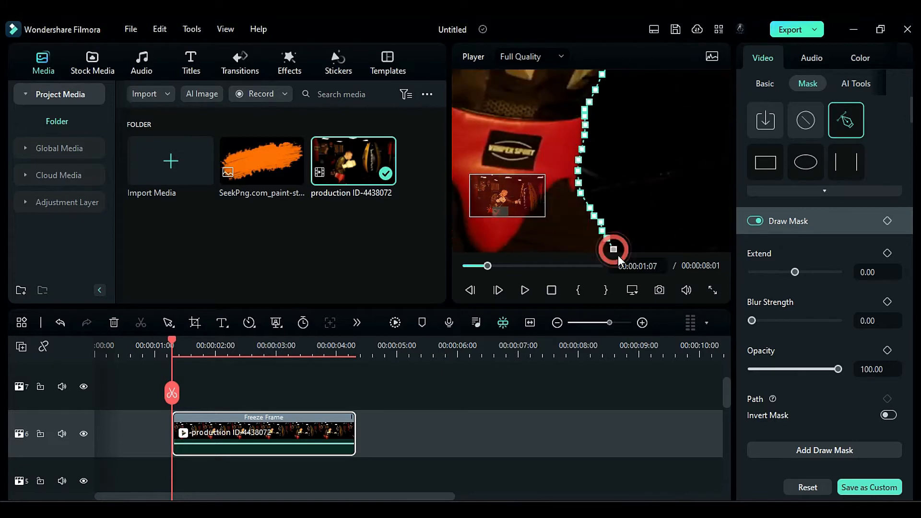
click(542, 222)
Add a Transform keyframe at the start of the masked freeze frame, at 00:00:01:07.
click(235, 440)
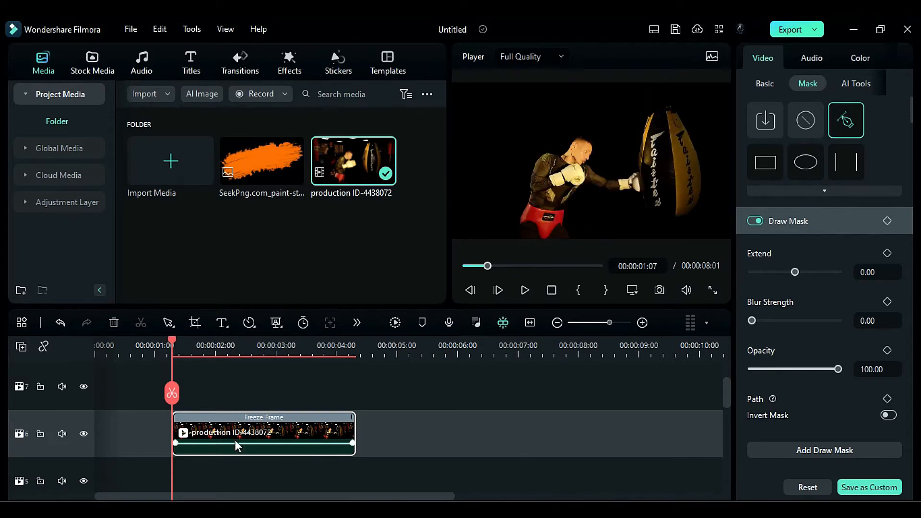
click(769, 88)
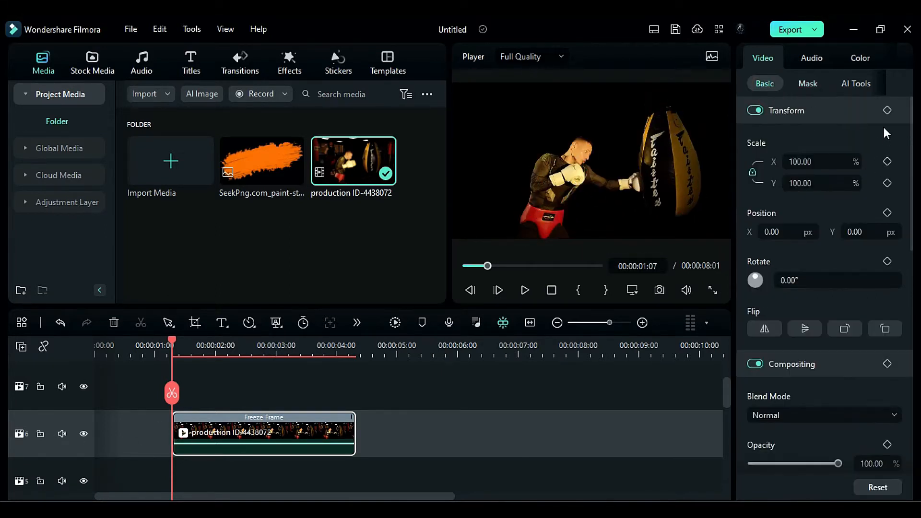
click(888, 111)
At 00:00:01:12, unlink the scale axes and set both X and Y scale of the masked freeze frame to 152%.
key(Right)
key(Right)
key(Right)
key(Right)
key(Right)
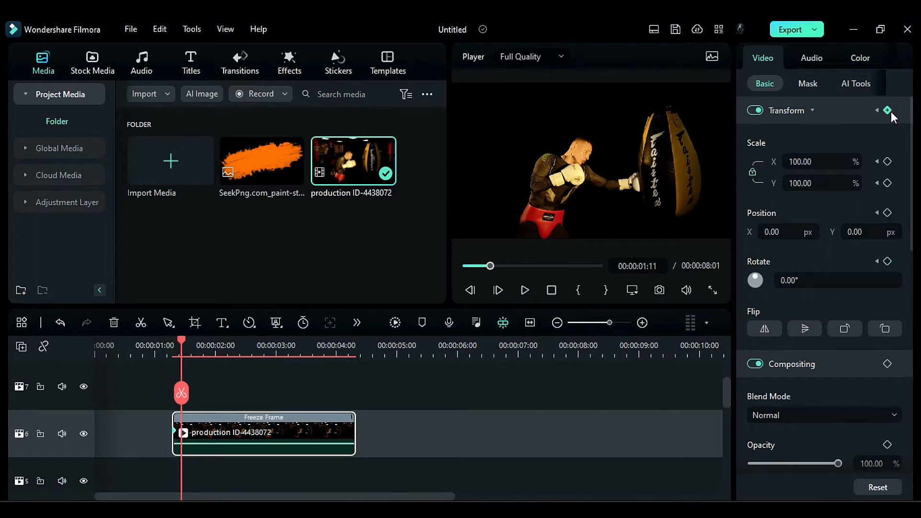
click(814, 165)
text(152)
key(Return)
click(815, 184)
text(152)
key(Return)
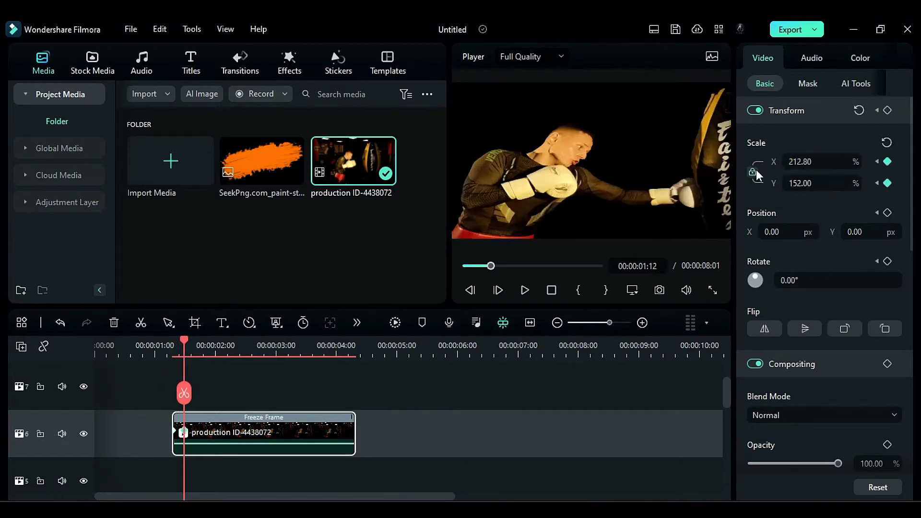
click(753, 173)
click(814, 163)
text(152)
Rotate the masked freeze frame to -8° and set its position to X 150 px and Y 125 px.
click(791, 282)
click(800, 296)
drag(795, 282, 776, 281)
drag(775, 232, 917, 231)
drag(765, 232, 789, 232)
Add a Transform keyframe at 00:00:04:03 and reset the Transform values to default at 00:00:04:07.
drag(177, 334, 345, 393)
drag(343, 341, 354, 344)
click(858, 111)
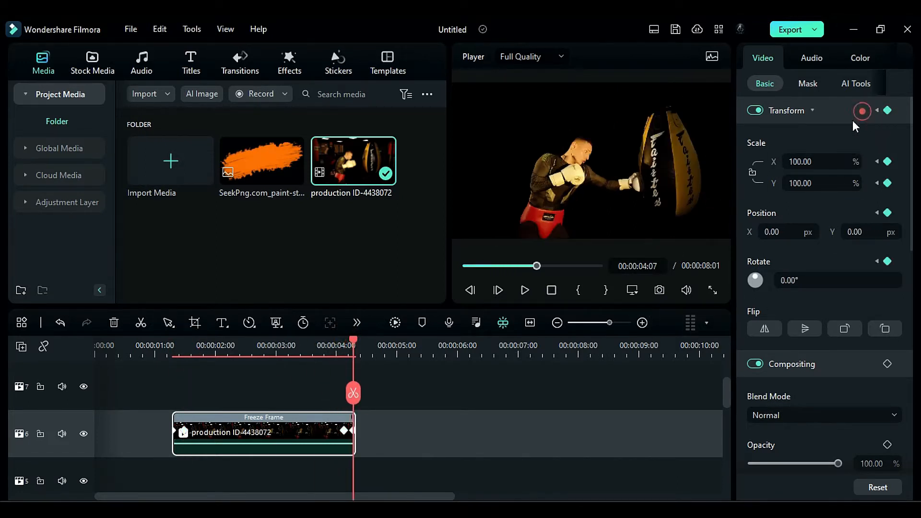
Duplicate the animated freeze frame onto track 5 and trim the copy's start to 00:00:01:09.
scroll(249, 433, down, 1)
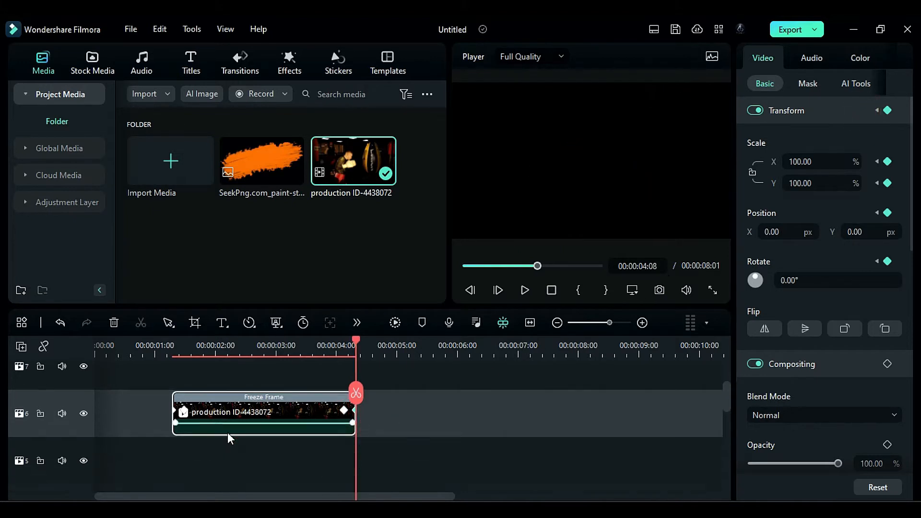
click(174, 351)
click(172, 343)
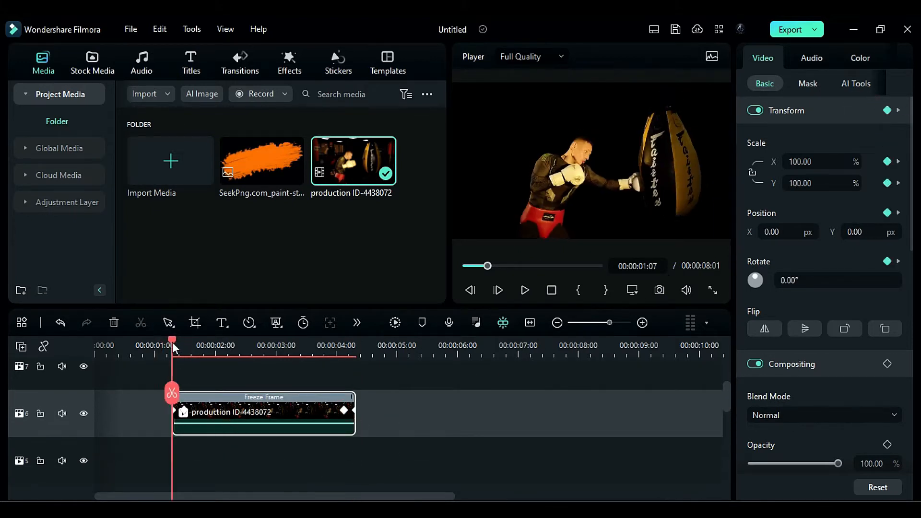
click(211, 450)
key(ctrl+v)
click(177, 343)
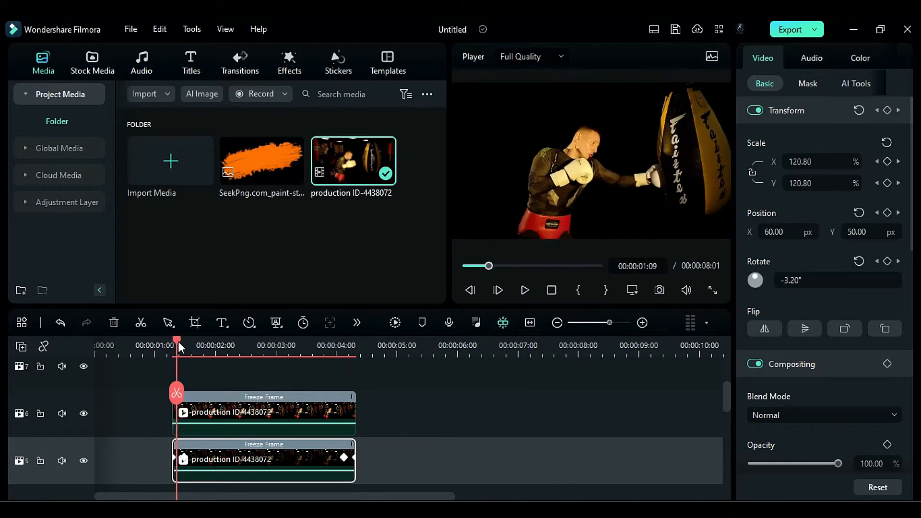
drag(174, 448, 177, 448)
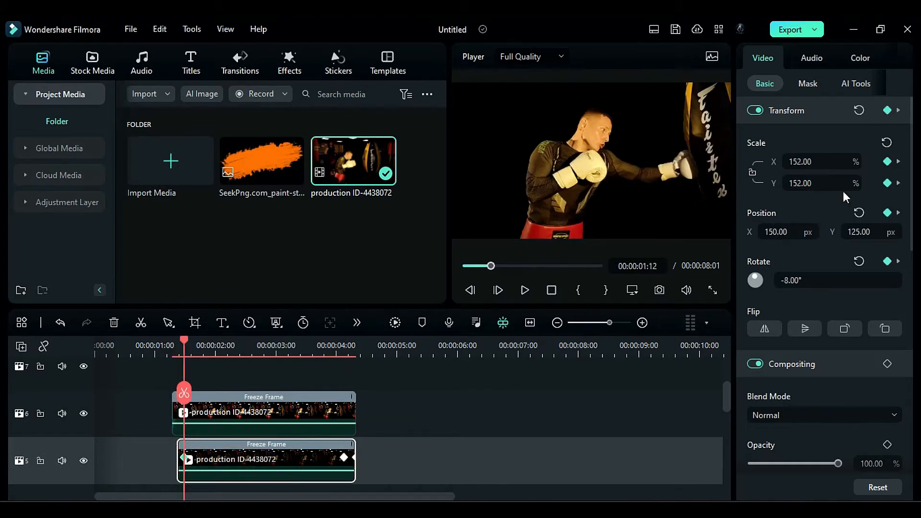
Set the X and Y scale of the track 5 copy to 161% at the 00:00:01:12 and 00:00:04:03 keyframes.
click(825, 183)
click(798, 162)
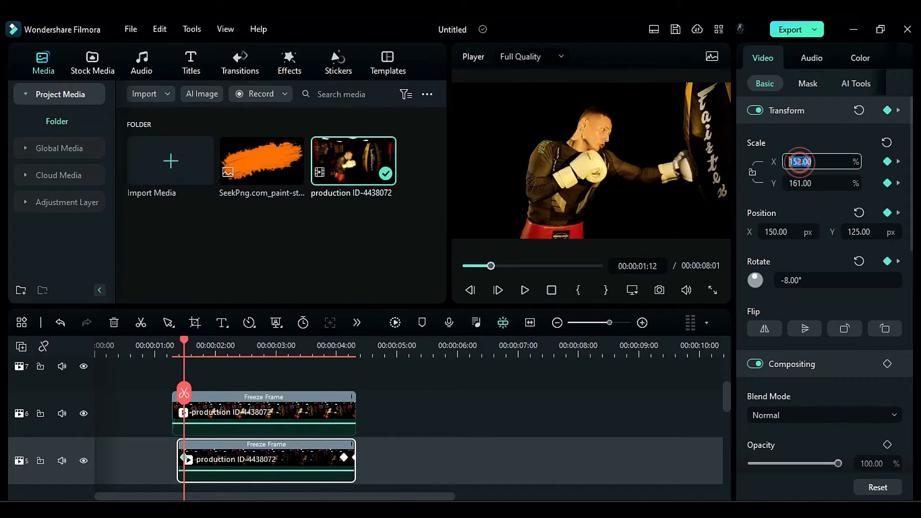
text(161)
key(Return)
click(343, 347)
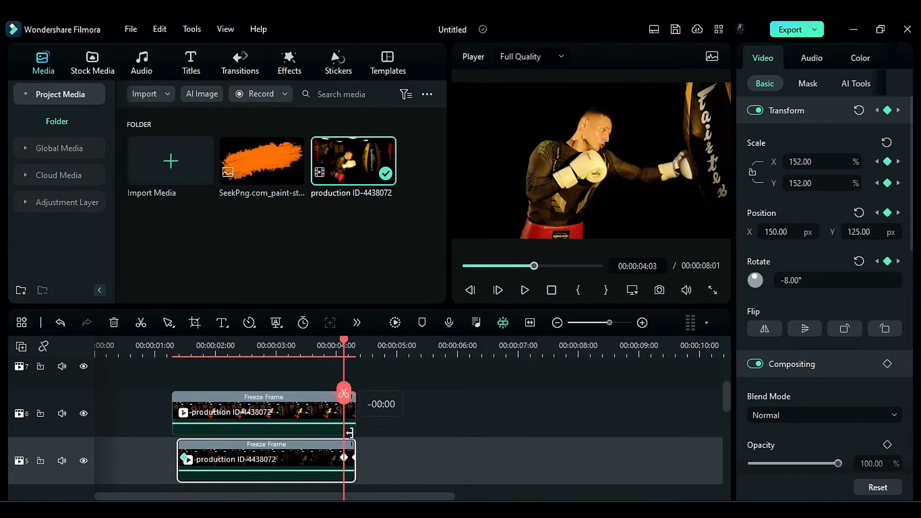
click(819, 162)
text(161)
key(Return)
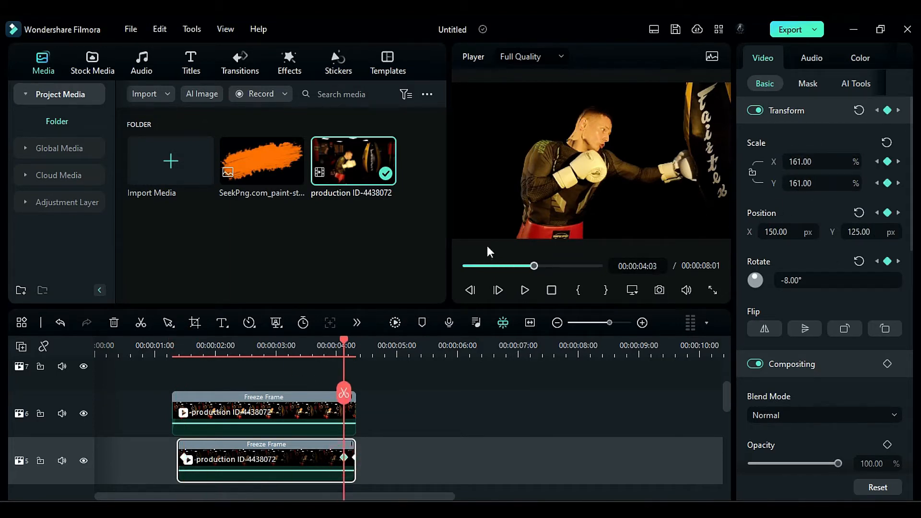
Apply the NewBlue FX Charcoal stylizer effect to the freeze-frame copy on track 5.
click(287, 72)
scroll(38, 169, up, 3)
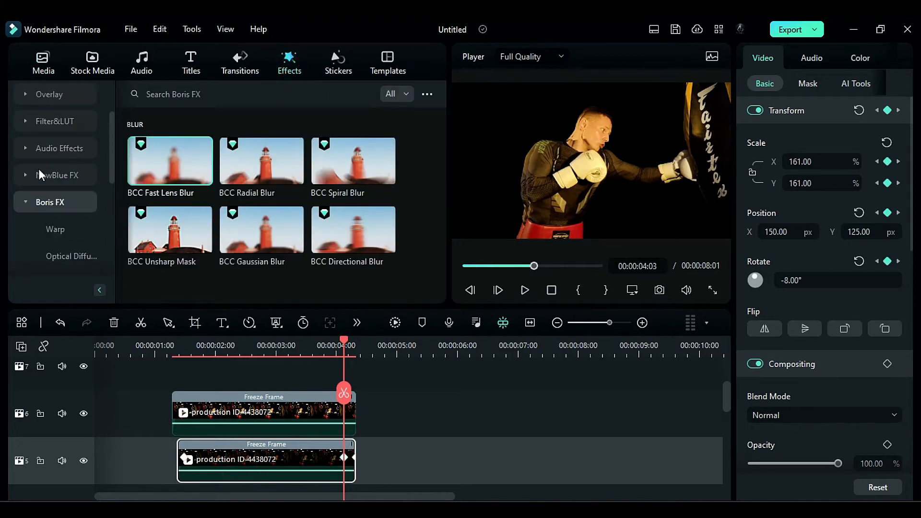
click(23, 169)
scroll(300, 202, down, 6)
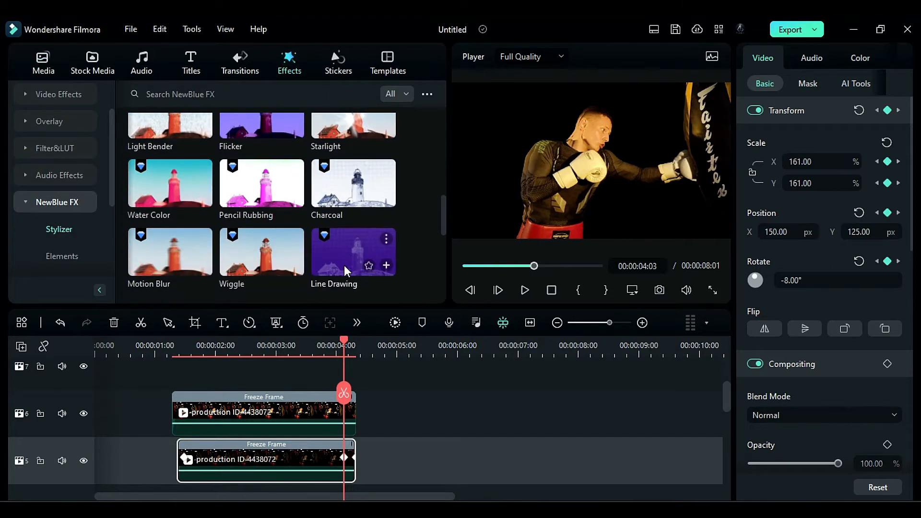
drag(339, 194, 288, 463)
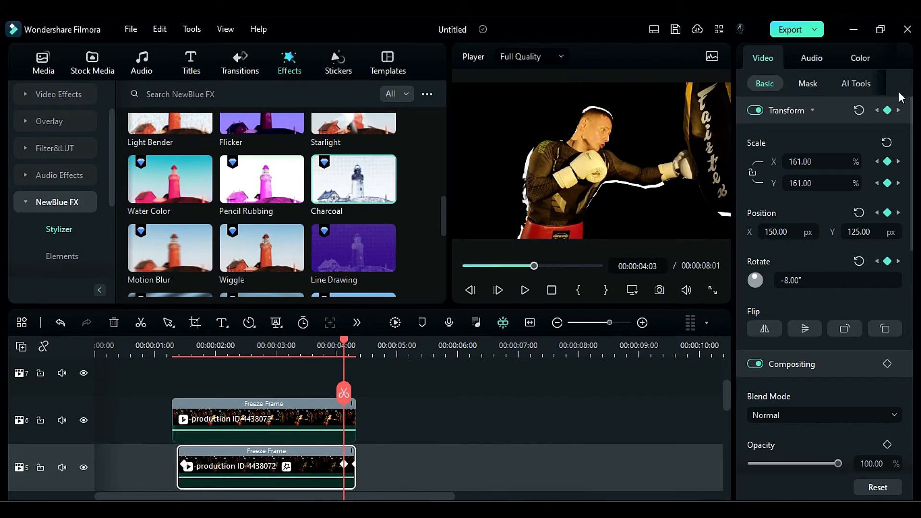
Set the Charcoal effect's charcoal color to white, Details to 0, Width to 100 and Contrast to 60.90.
click(885, 59)
click(779, 278)
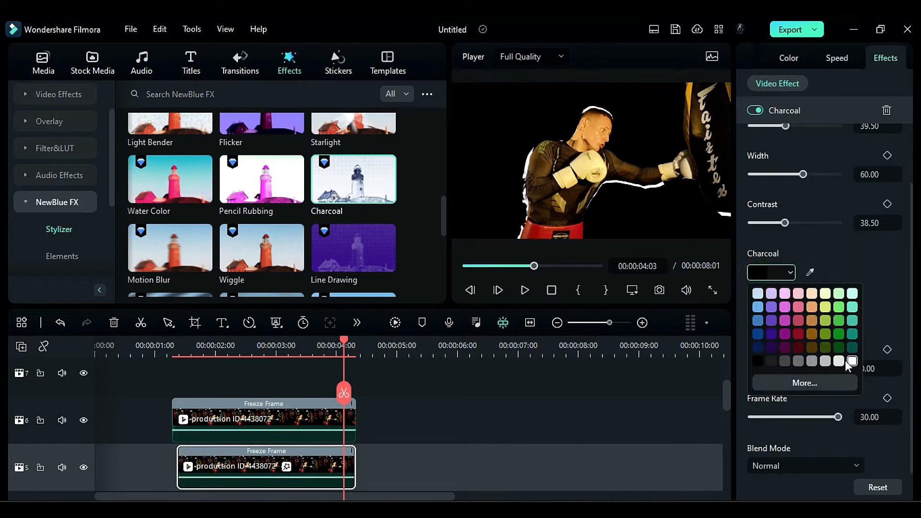
click(845, 361)
scroll(873, 280, up, 2)
click(782, 207)
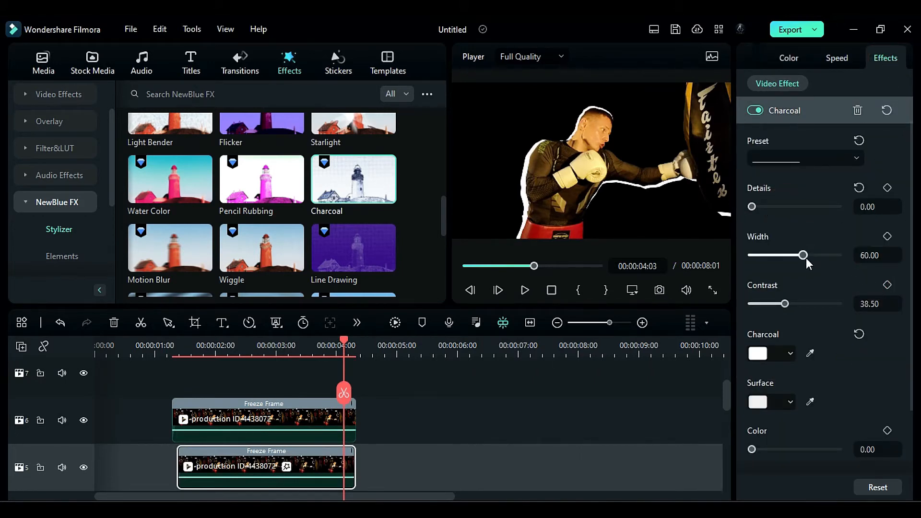
drag(803, 255, 840, 260)
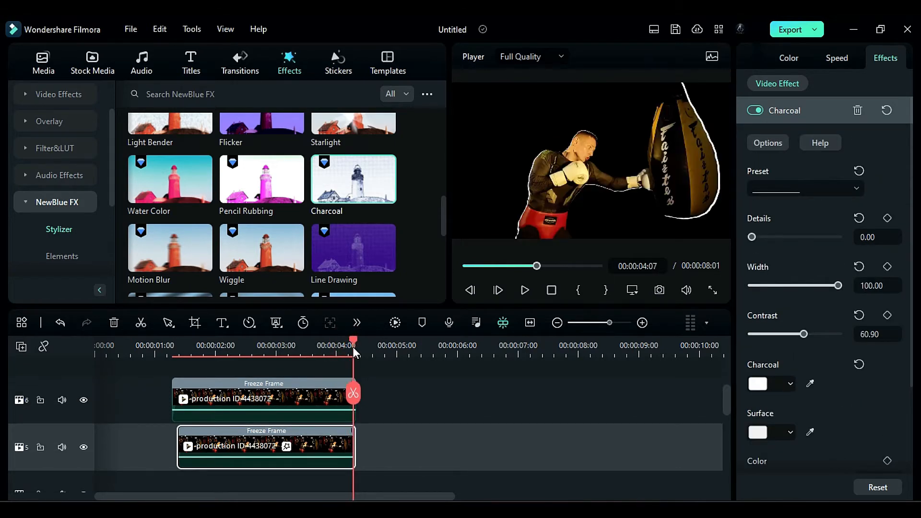
Trim the end of the Charcoal-outlined clip on track 5 to 00:00:04:06.
drag(355, 446, 350, 445)
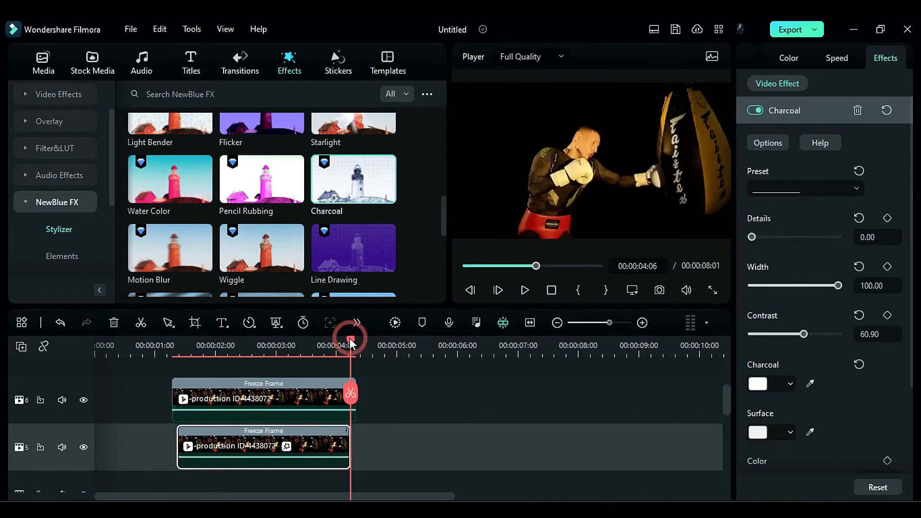
drag(348, 343, 318, 347)
Place the orange paint-stroke image on track 2 starting at 00:00:01:09.
scroll(245, 391, down, 1)
click(176, 353)
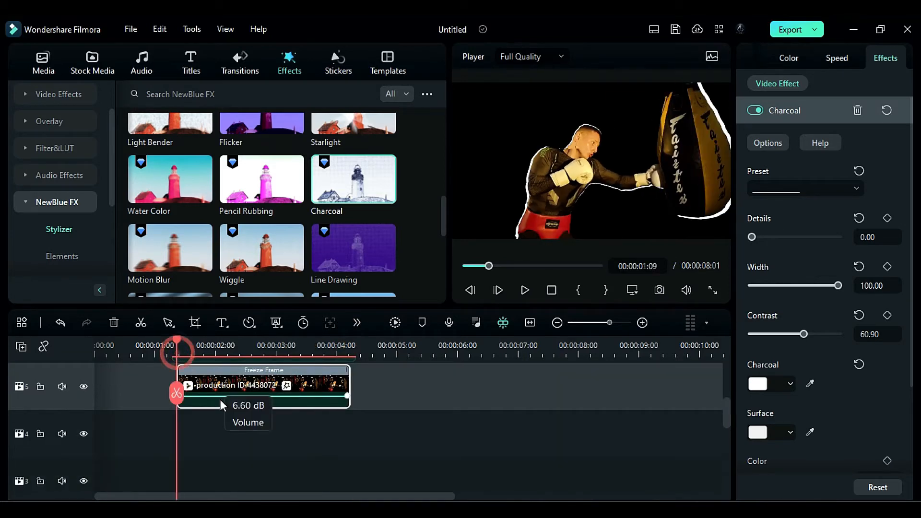
click(221, 390)
click(39, 65)
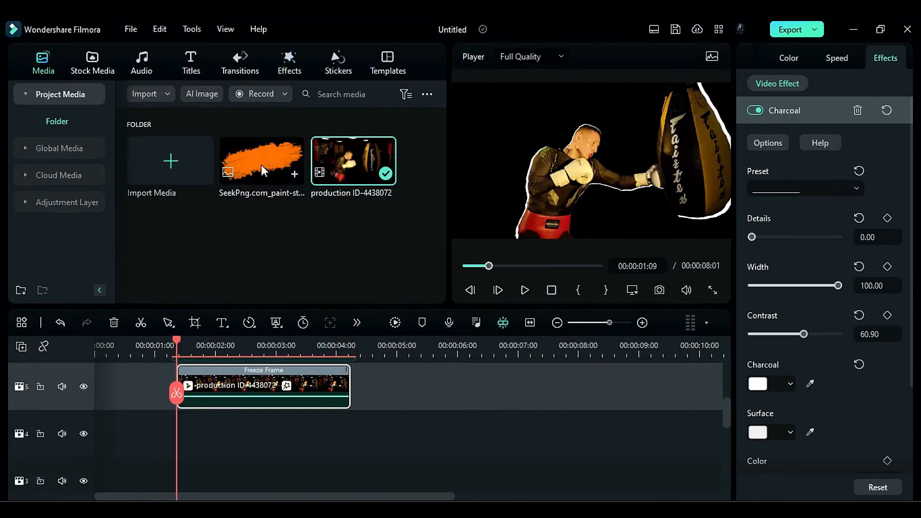
mouse_move(261, 165)
mouse_down()
mouse_move(199, 484)
mouse_move(194, 441)
mouse_move(289, 407)
mouse_up()
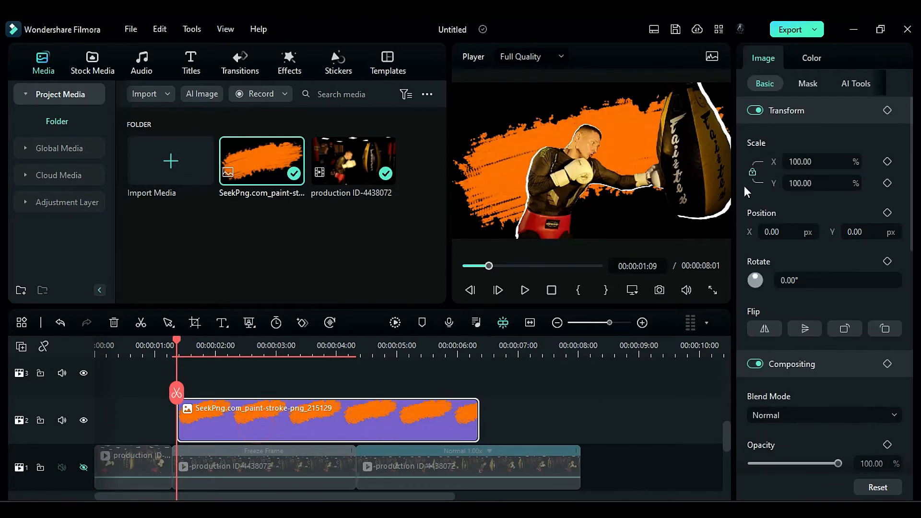
Unlink the paint stroke's scale and set it to X 146%, Y 118%, with rotation -11° and position X -38 px, Y 300 px.
click(751, 173)
drag(799, 161, 805, 165)
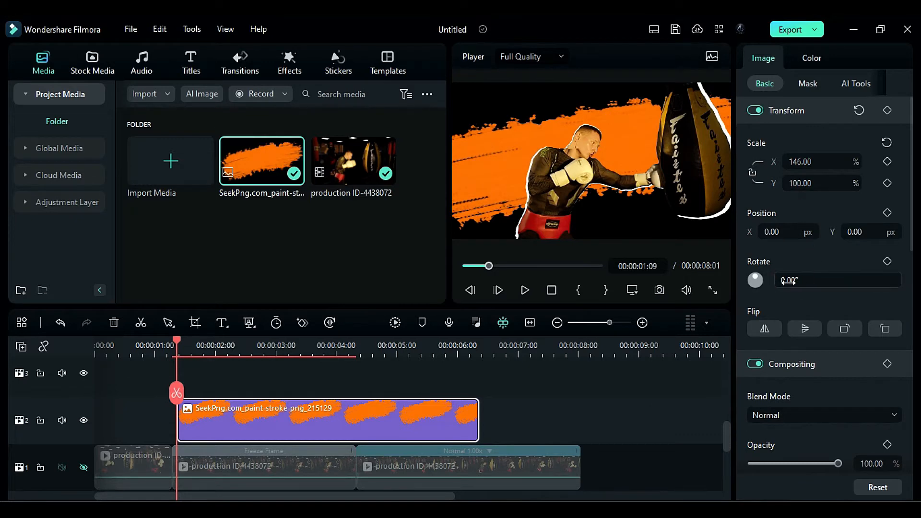
drag(788, 282, 783, 281)
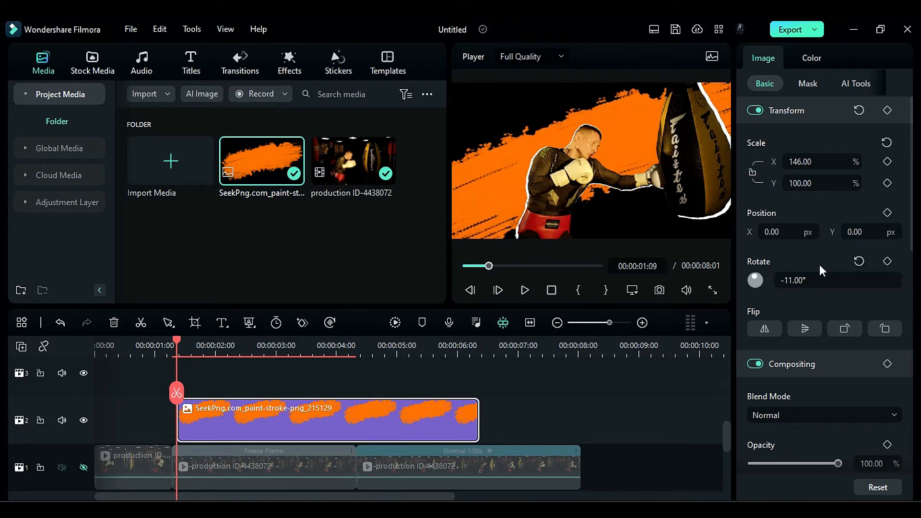
drag(855, 232, 859, 231)
drag(777, 231, 774, 232)
drag(796, 183, 799, 189)
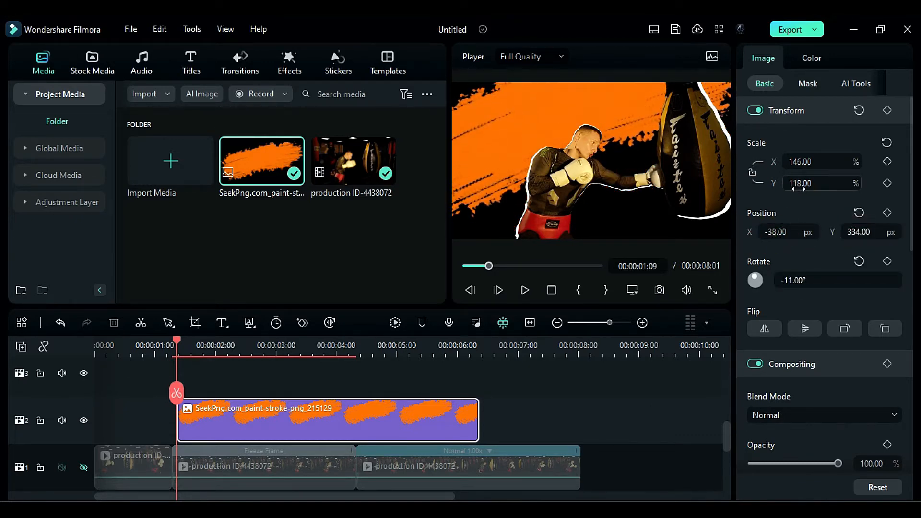
drag(862, 232, 859, 232)
scroll(338, 393, up, 5)
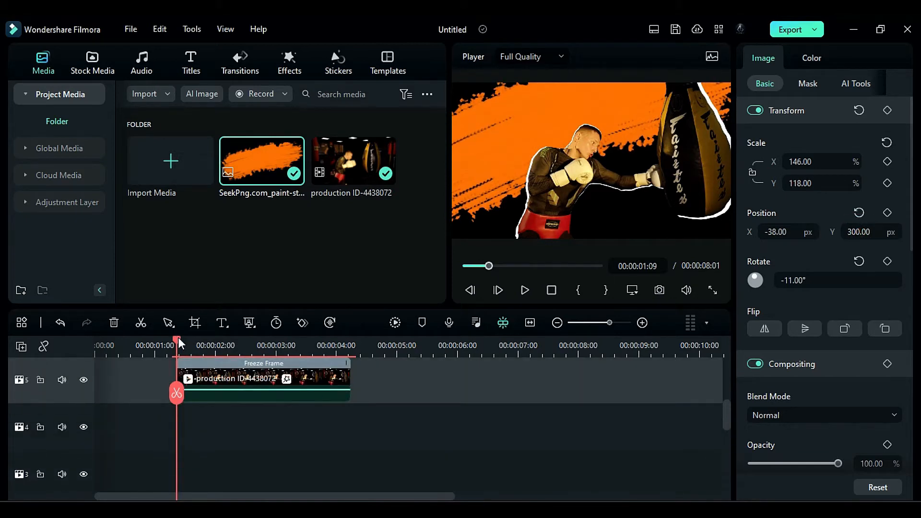
Trim the end of the orange paint-stroke image on track 2 to 00:00:04:06.
drag(178, 342, 351, 403)
scroll(383, 425, down, 5)
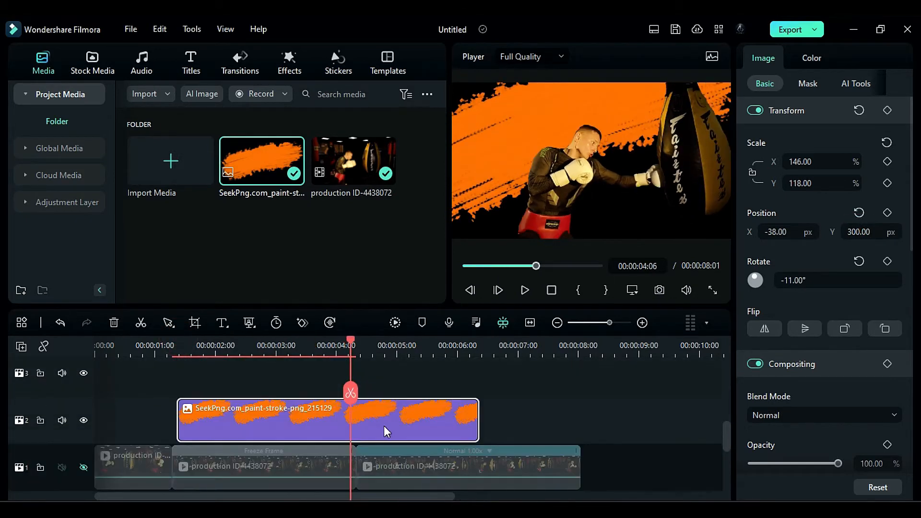
drag(475, 423, 350, 422)
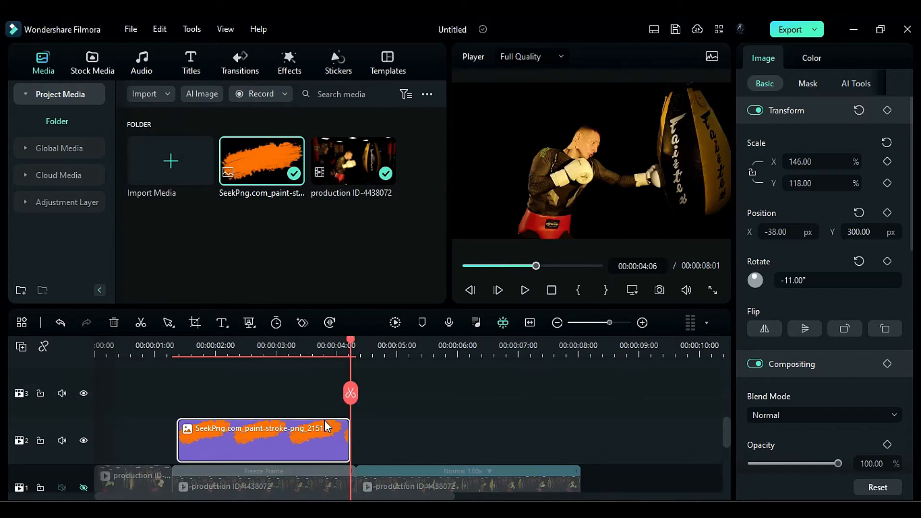
Place a Default Title on track 4 starting at 00:00:01:09 and change its text to BOXER.
scroll(161, 366, up, 2)
scroll(159, 361, up, 2)
click(176, 347)
click(212, 407)
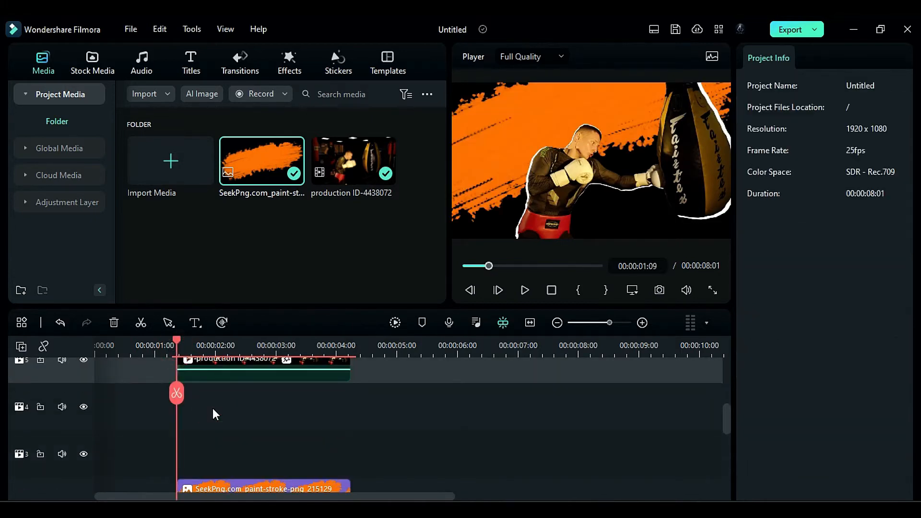
click(191, 69)
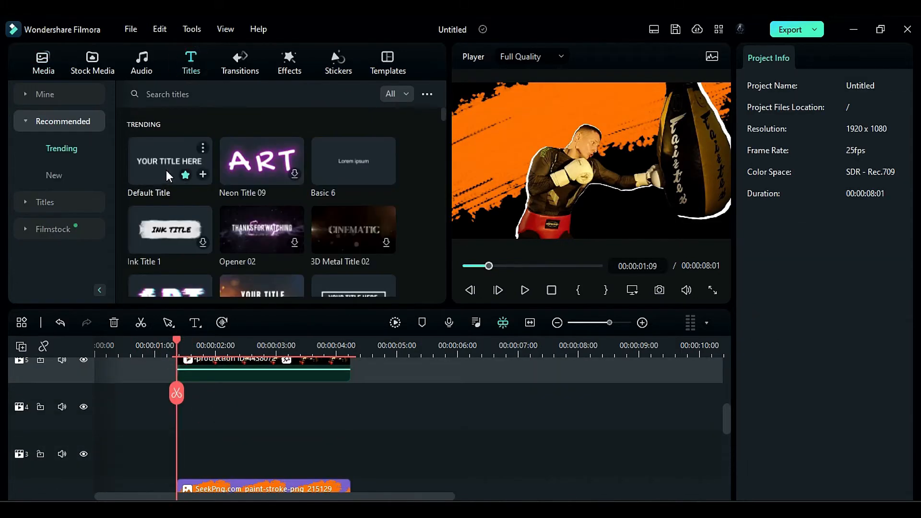
drag(170, 161, 188, 422)
drag(815, 142, 740, 137)
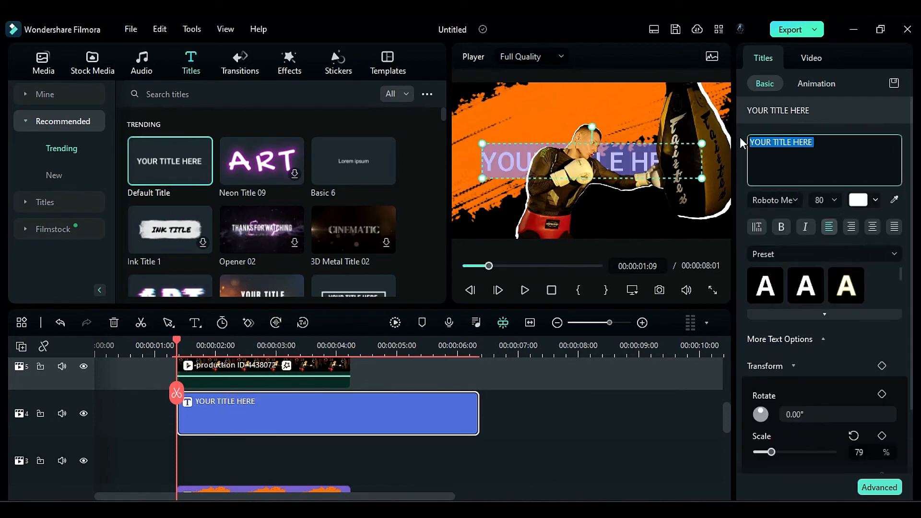
text(BOXER)
Set the BOXER title to the Capture Smallz font at size 68 with character spacing 10, and apply it.
click(775, 200)
scroll(787, 374, up, 5)
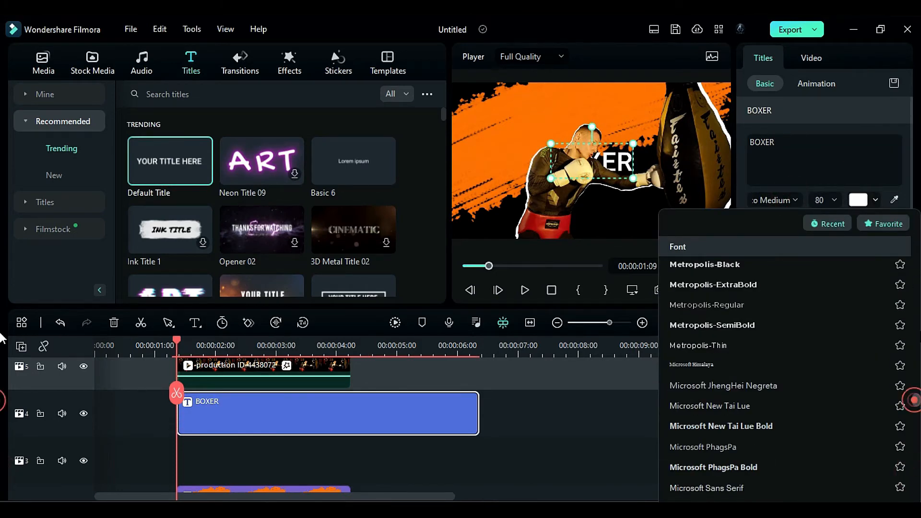
scroll(724, 287, up, 10)
click(724, 287)
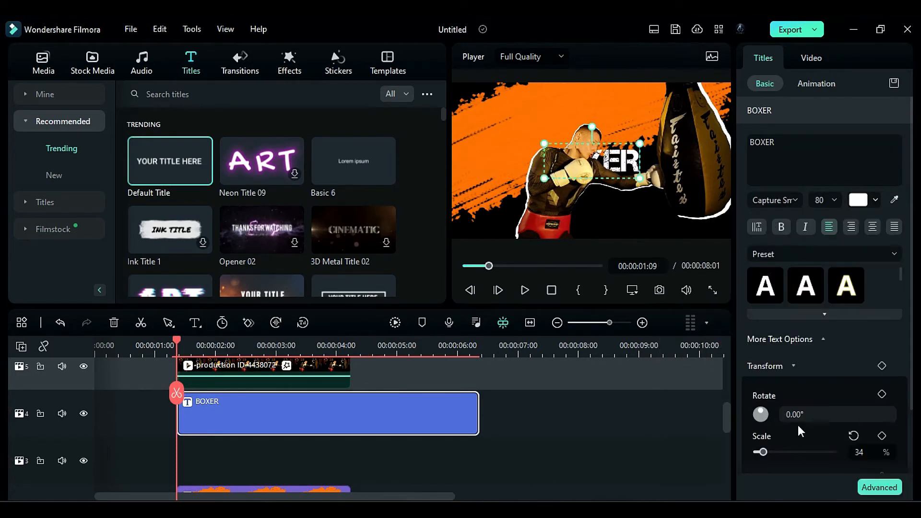
click(834, 201)
click(821, 262)
click(887, 486)
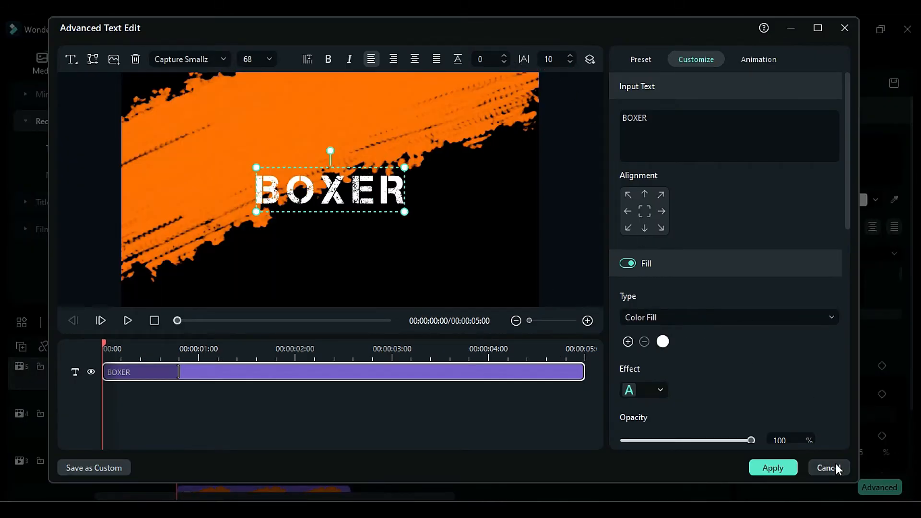
click(782, 468)
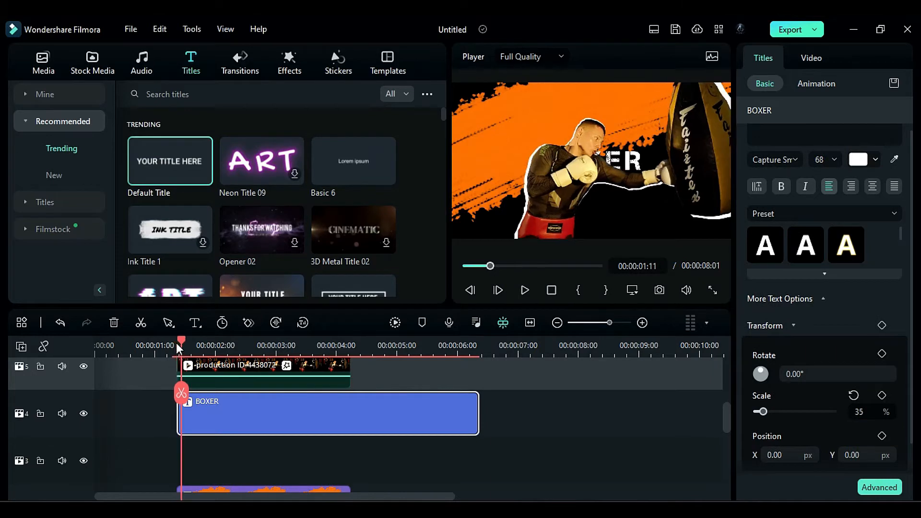
At 00:00:01:14, rotate the BOXER title to -26°, position it at X -128 px, Y 73 px, and add a Transform keyframe.
drag(178, 343, 187, 346)
drag(800, 376, 791, 376)
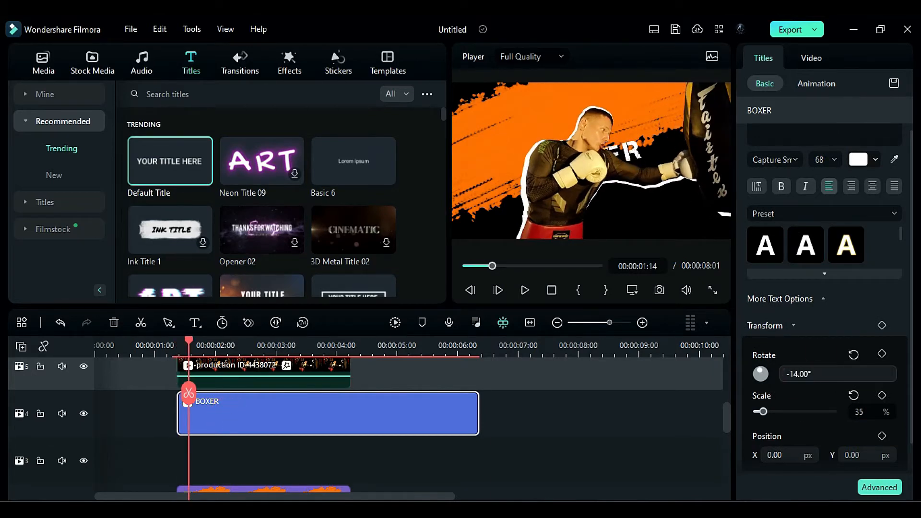
drag(769, 456, 715, 456)
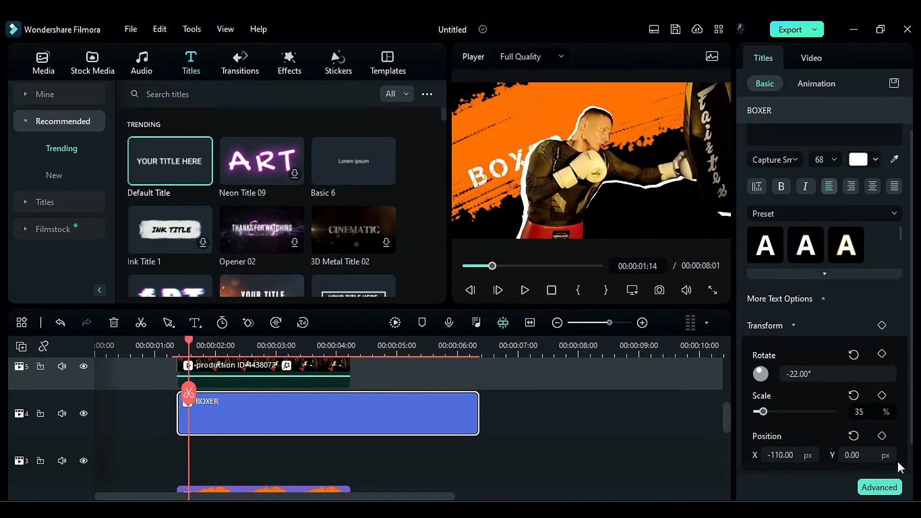
drag(856, 456, 887, 456)
drag(789, 455, 785, 455)
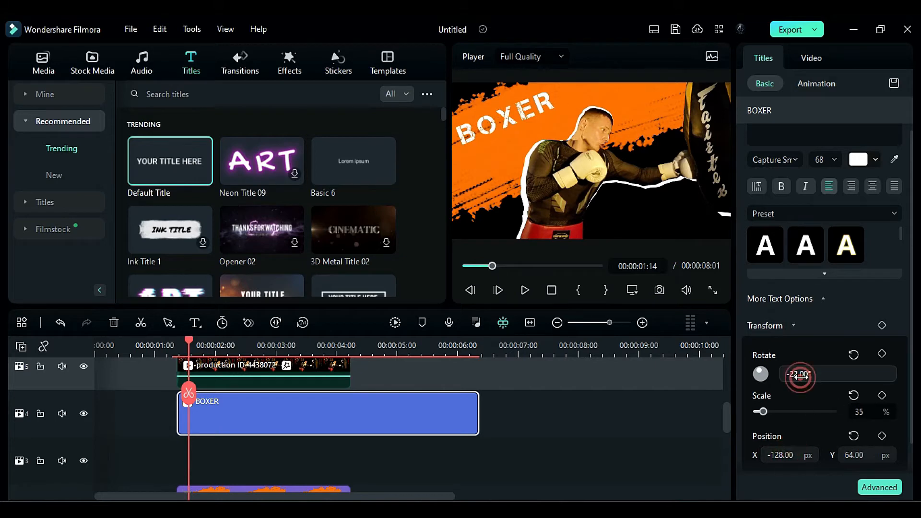
drag(796, 374, 799, 374)
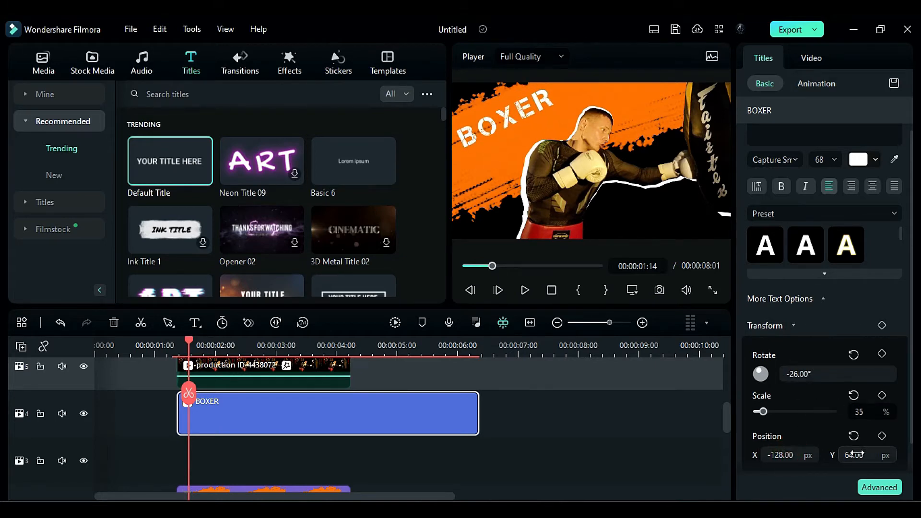
drag(855, 453, 859, 454)
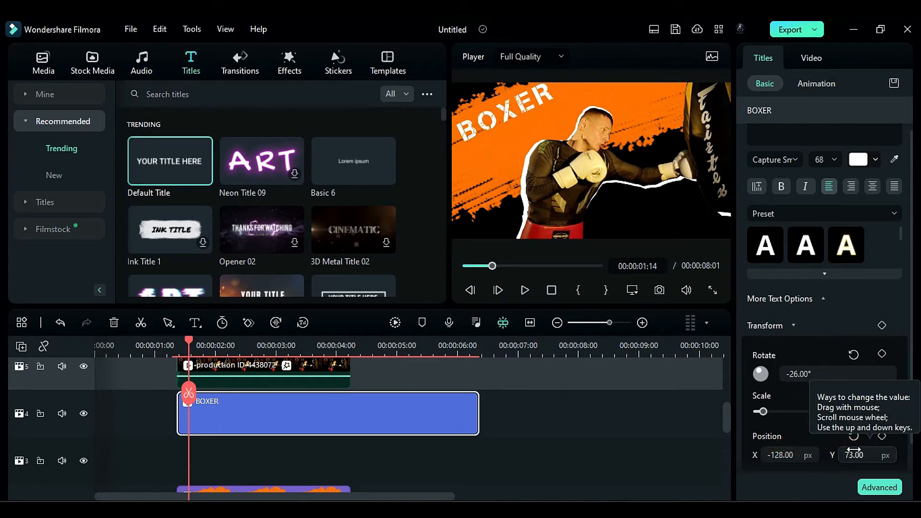
click(881, 325)
At 00:00:01:09, keyframe the BOXER title out of frame at position X 36 px, Y 169 px.
drag(188, 349, 180, 345)
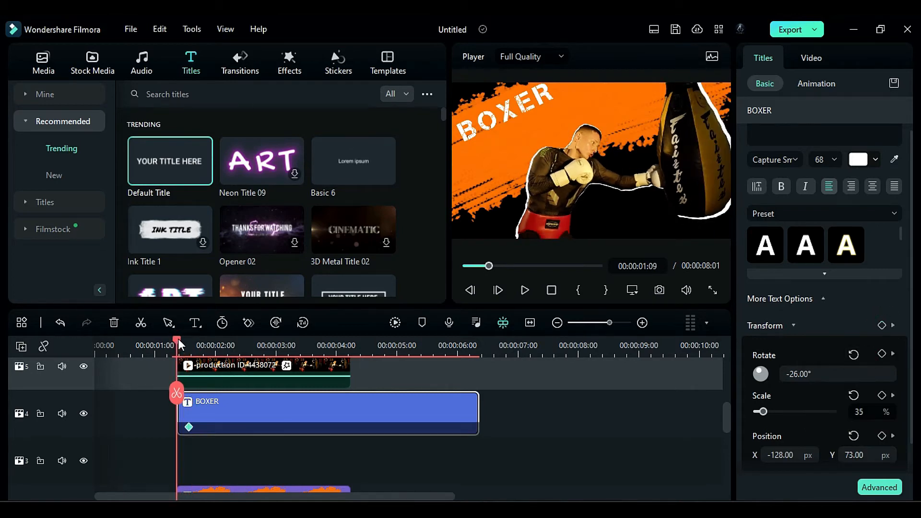
drag(791, 454, 812, 455)
drag(851, 457, 866, 457)
drag(784, 457, 828, 458)
drag(851, 456, 868, 456)
drag(785, 457, 799, 457)
drag(850, 455, 857, 456)
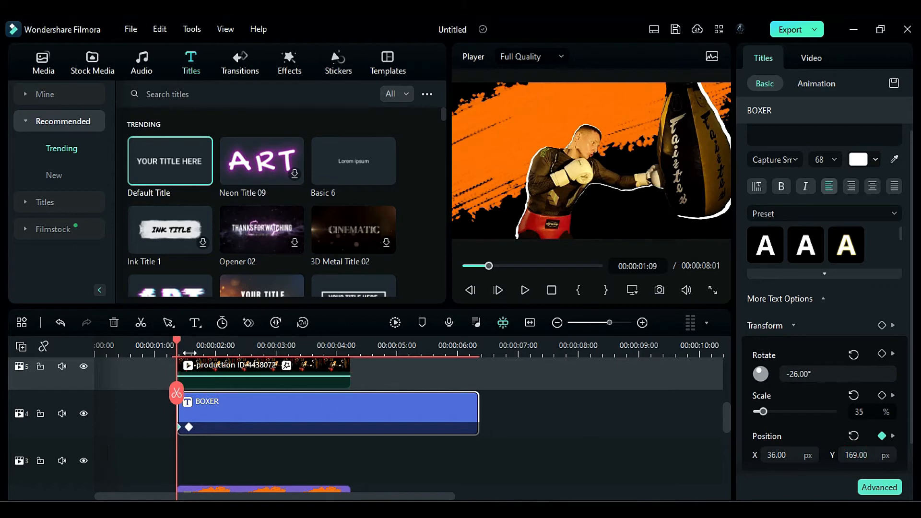
Trim the BOXER title's end to 00:00:04:06 and add a Transform keyframe at 00:00:04:02.
drag(180, 343, 351, 342)
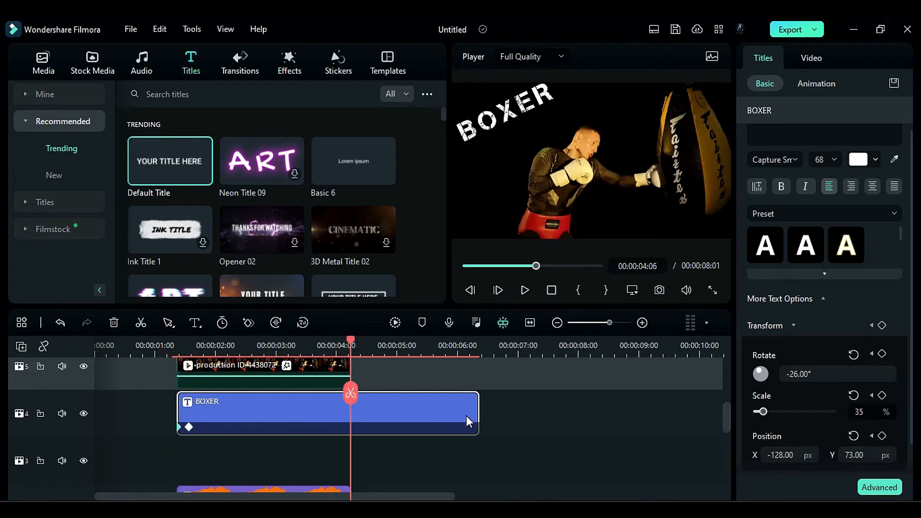
drag(467, 421, 342, 391)
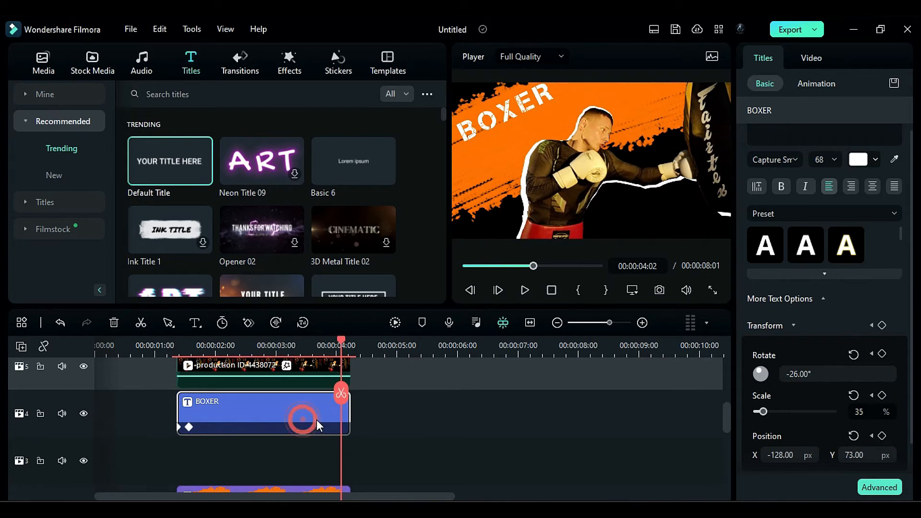
click(881, 325)
At 00:00:04:05, keyframe the BOXER title out of frame at position X -280 px, Y -1 px.
drag(342, 341, 352, 348)
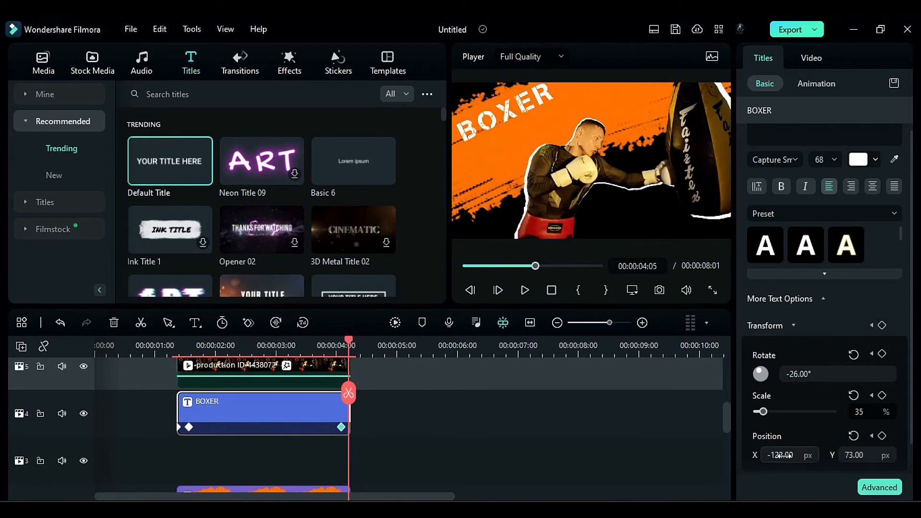
drag(785, 455, 764, 457)
drag(863, 458, 860, 458)
mouse_move(799, 458)
mouse_down()
mouse_move(776, 458)
mouse_move(791, 456)
mouse_up()
drag(863, 456, 857, 456)
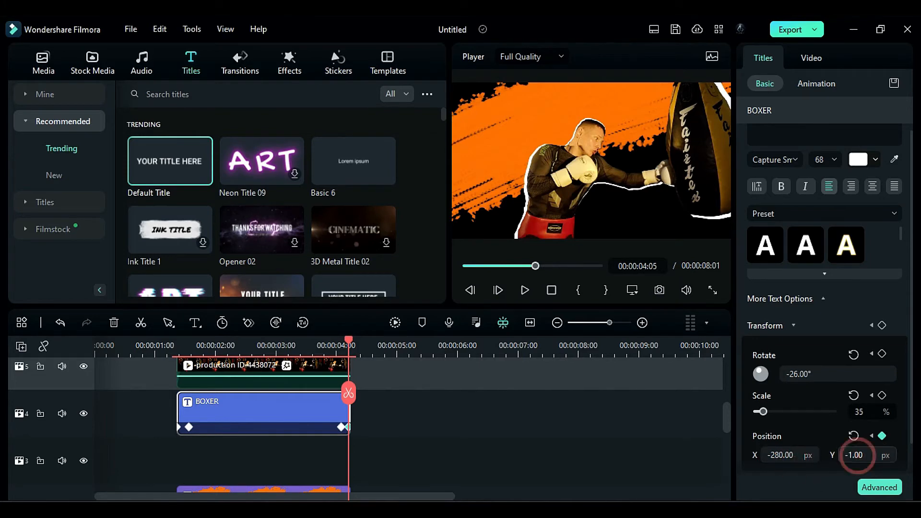
Duplicate the BOXER title onto track 3 without its end keyframes, setting the copy's font size to 80 and scale to 51% at 00:00:01:14.
drag(191, 344, 177, 340)
key(ctrl+v)
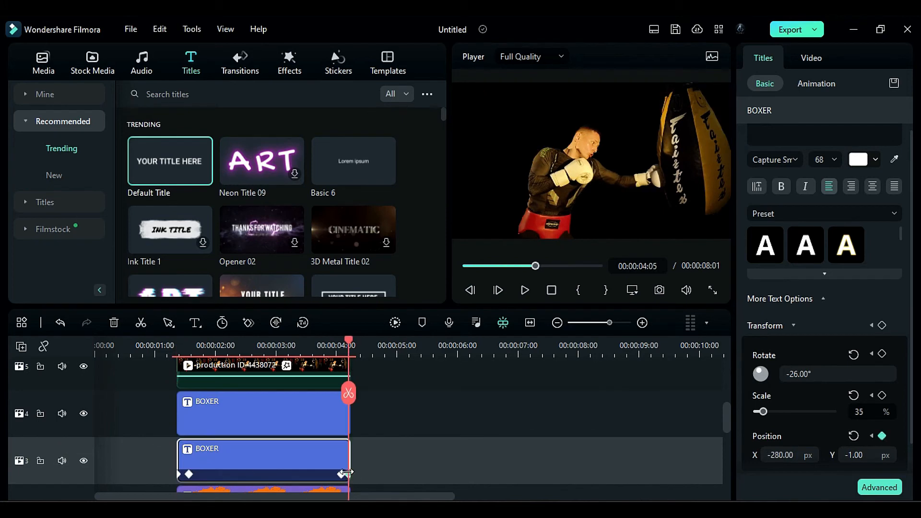
click(189, 475)
click(825, 160)
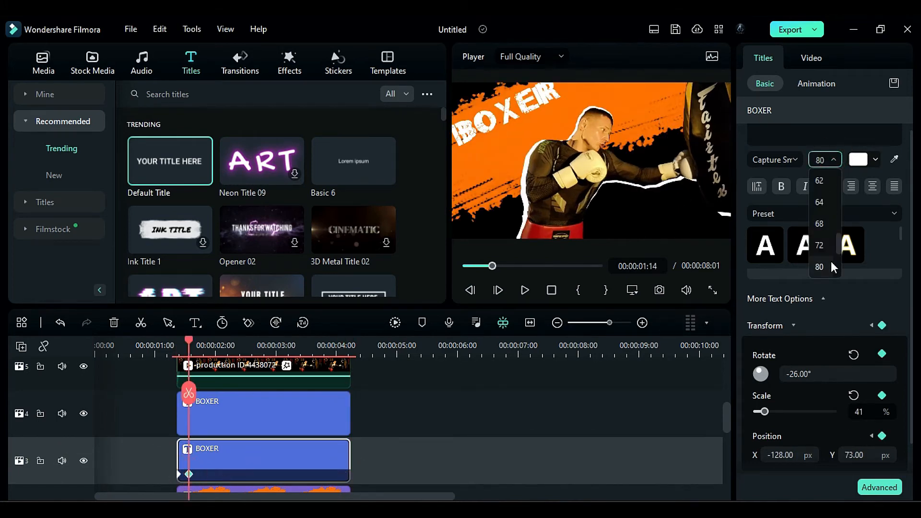
click(831, 261)
drag(768, 413, 766, 413)
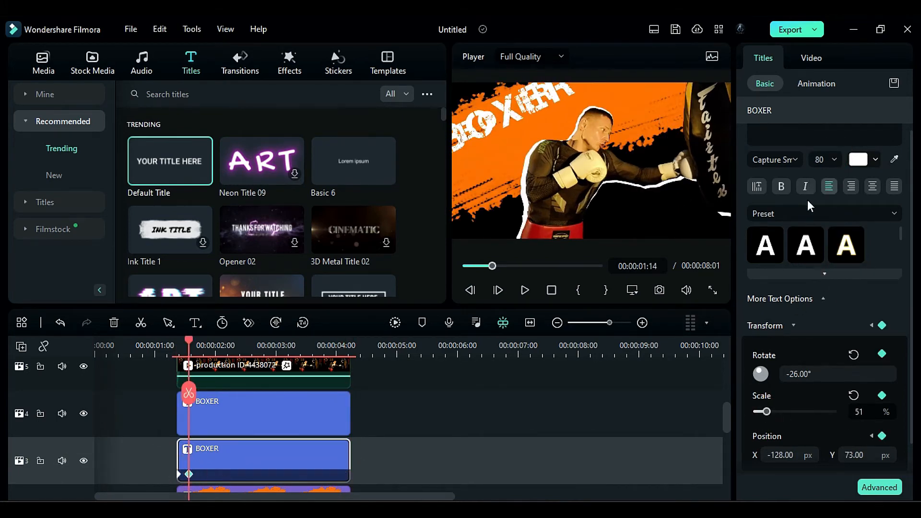
Replace the track 3 title's text with the boxer's first name and position it at X -96 px, Y 38 px.
scroll(807, 206, up, 1)
drag(802, 144, 729, 134)
text(JIMMY)
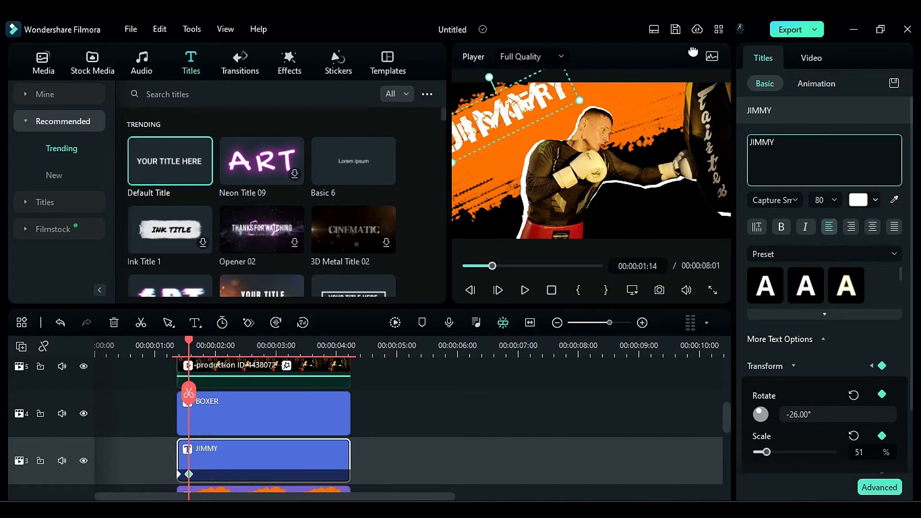
scroll(791, 397, down, 1)
mouse_move(862, 456)
mouse_down()
mouse_move(792, 472)
mouse_move(845, 460)
mouse_up()
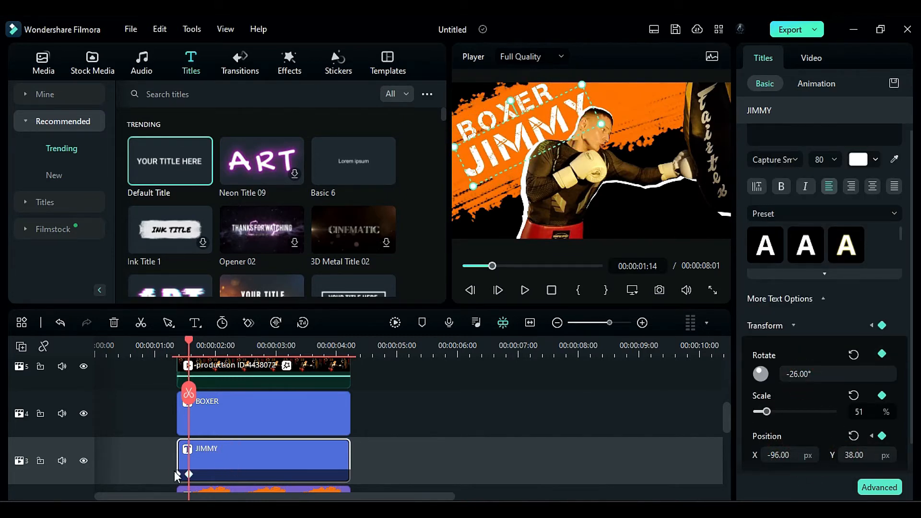
At 00:00:01:09, keyframe the track 3 name title out of frame at position X -289 px, Y -60 px.
click(176, 471)
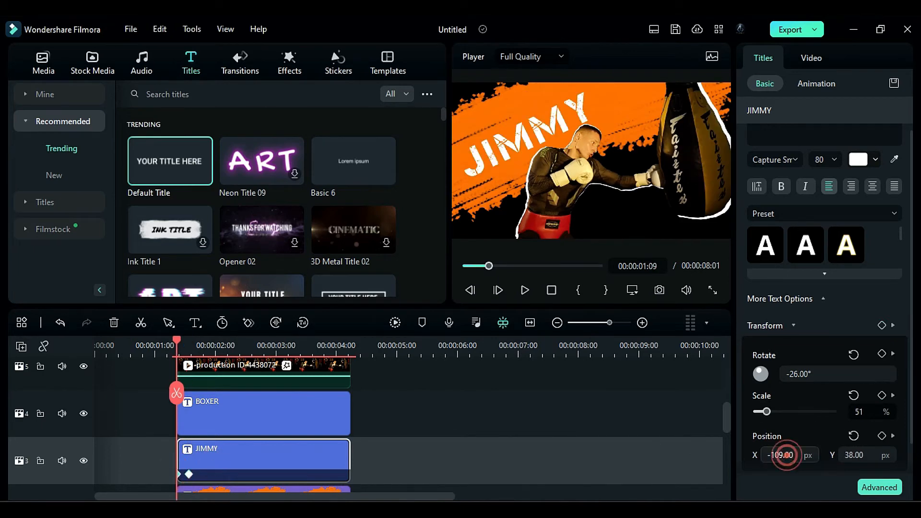
drag(786, 455, 743, 455)
drag(861, 454, 837, 454)
drag(811, 455, 774, 455)
drag(866, 455, 854, 456)
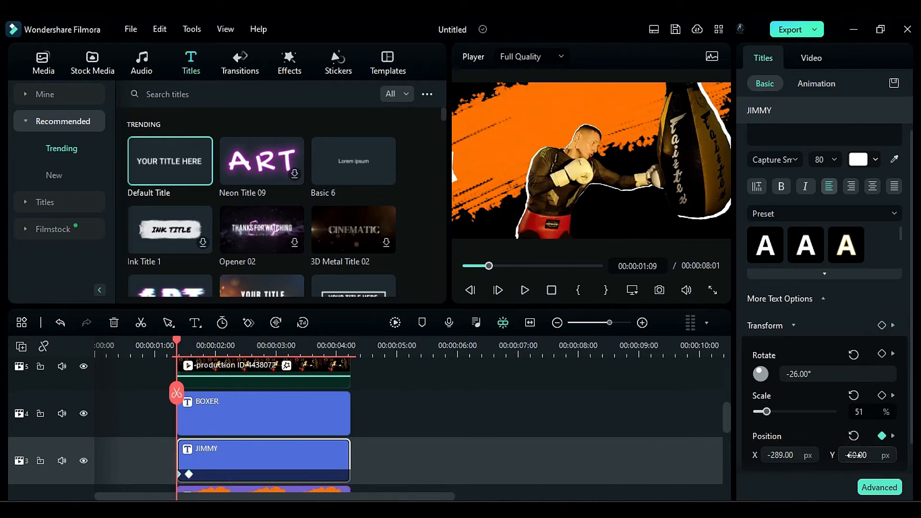
Add a Transform keyframe to the name title at 00:00:04:02 and set its position to X 198 px, Y 186 px at 00:00:04:05.
drag(177, 342, 336, 383)
click(305, 421)
click(319, 465)
click(349, 347)
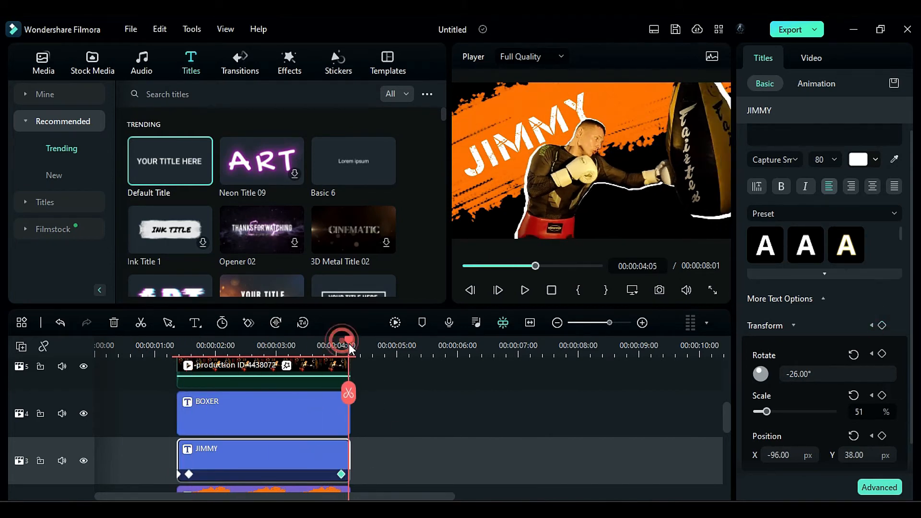
drag(785, 456, 781, 450)
drag(845, 460, 843, 458)
drag(177, 341, 349, 358)
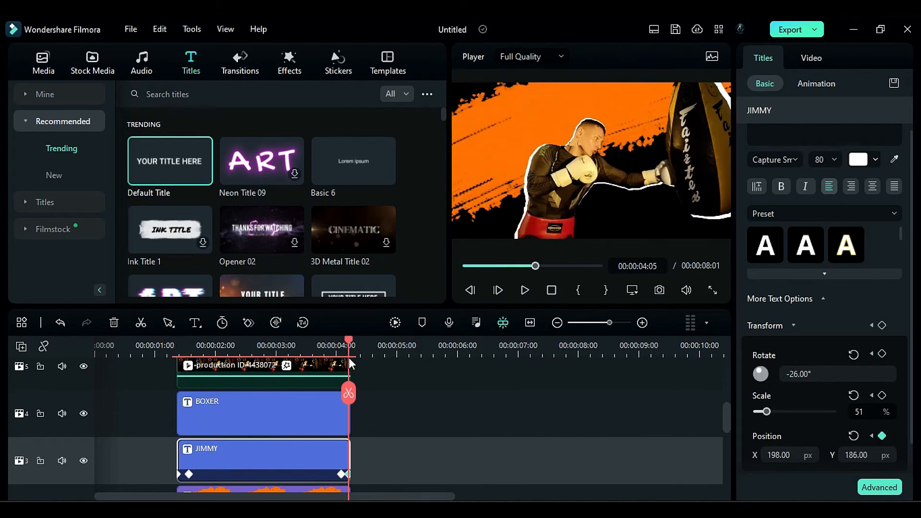
Make track 1 visible again and apply the NewBlue FX Soft Focus filter to its freeze-frame clip.
scroll(216, 450, down, 3)
click(82, 456)
click(230, 451)
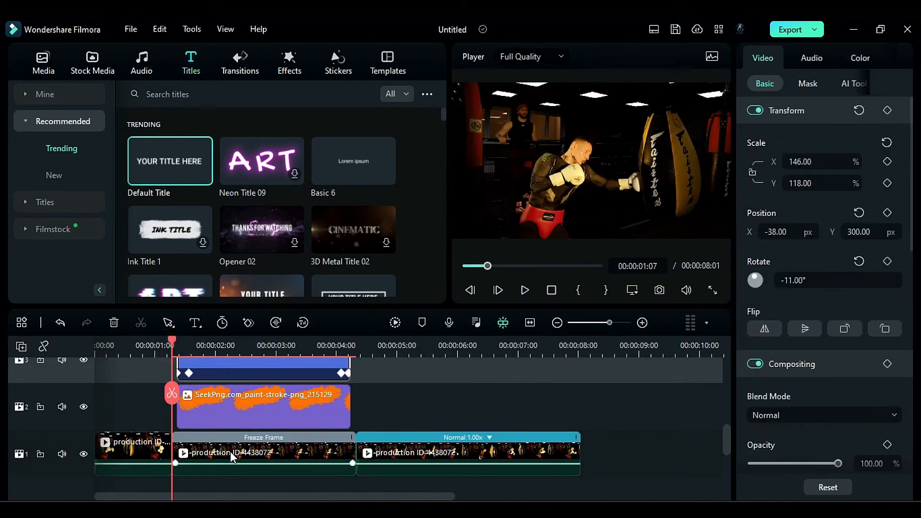
click(290, 80)
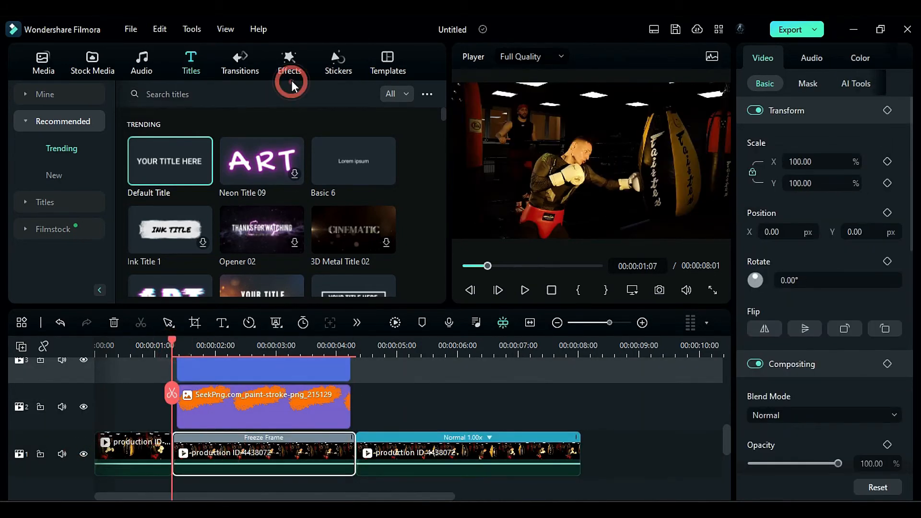
click(71, 201)
scroll(153, 195, down, 3)
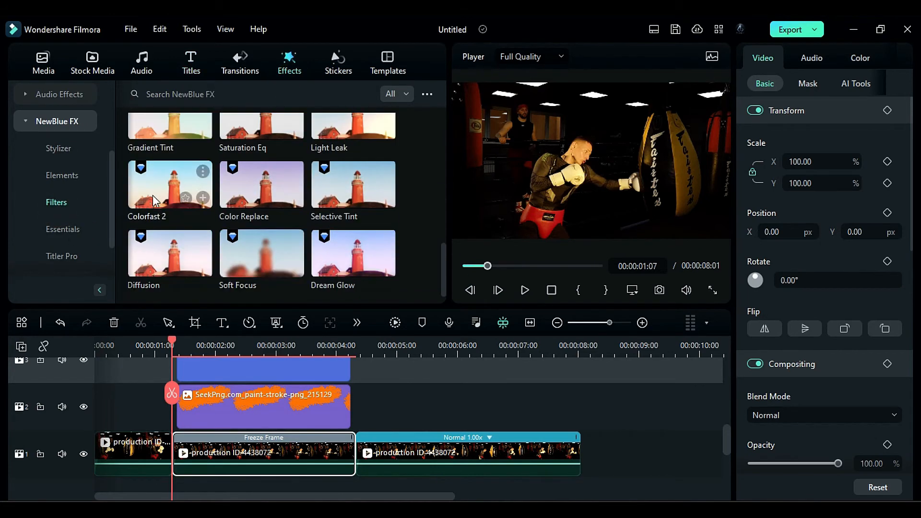
drag(262, 253, 218, 455)
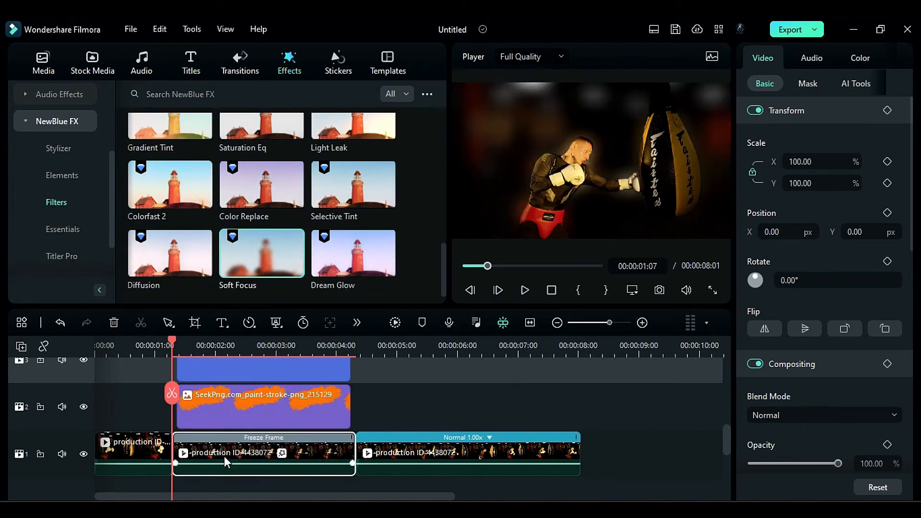
Set the Soft Focus blur to 0 and add a Blur keyframe at 00:00:01:07.
click(895, 58)
click(883, 60)
drag(815, 237, 717, 266)
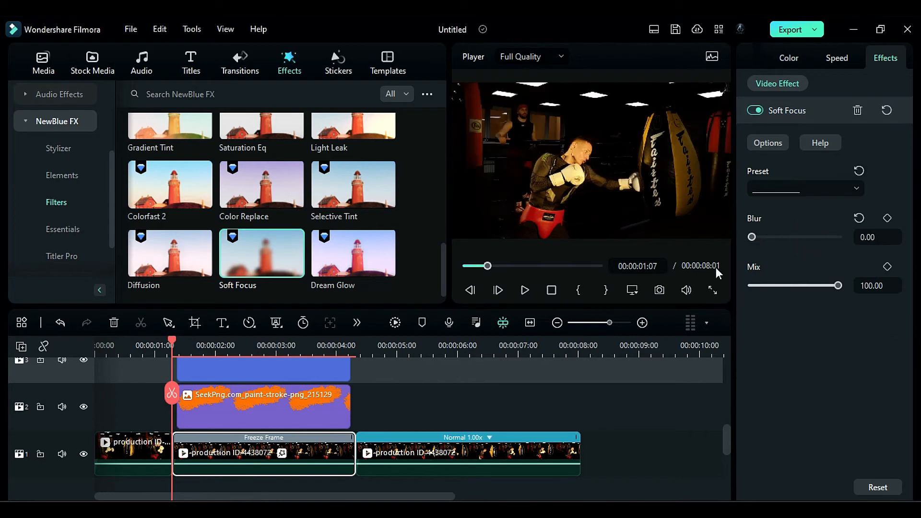
click(236, 465)
click(886, 218)
Advance to 00:00:01:12 and set the freeze-frame clip's Soft Focus blur to 15.
key(Right)
key(Right)
key(Right)
key(Right)
key(Right)
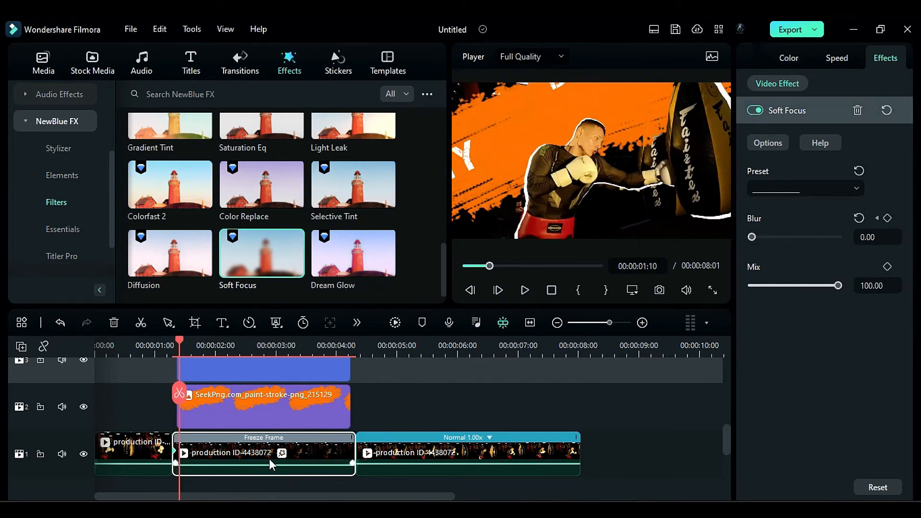
drag(752, 236, 765, 238)
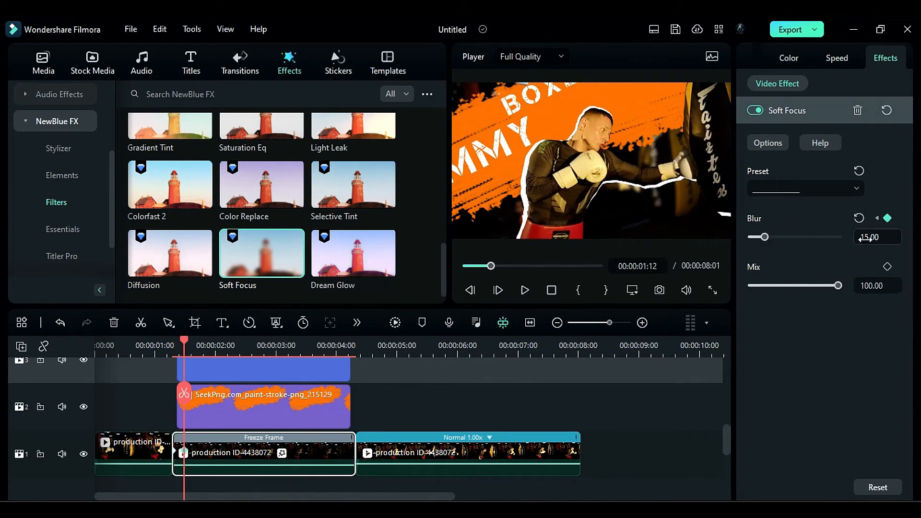
Add a Blur keyframe at about 00:00:04:03 and set the blur back to 0 at the end of the freeze frame.
drag(184, 343, 343, 379)
click(887, 217)
drag(342, 340, 357, 345)
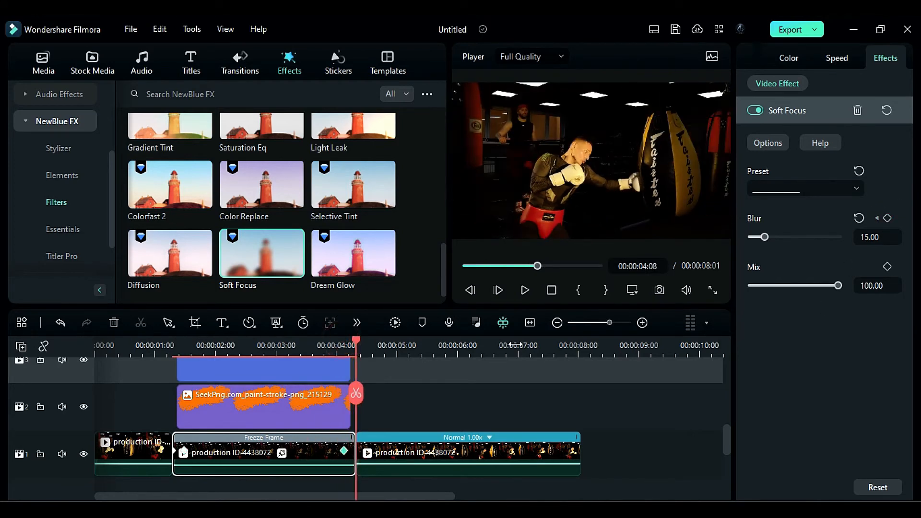
drag(754, 237, 751, 237)
Return to 00:00:01:07 and add Vibrance and Saturation keyframes to the track 1 freeze-frame clip.
drag(352, 343, 172, 359)
click(786, 58)
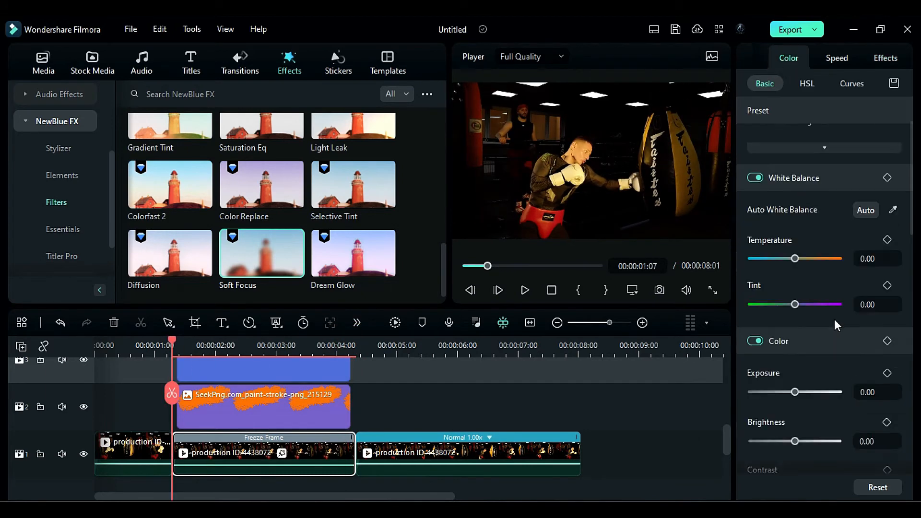
scroll(832, 318, down, 3)
click(886, 357)
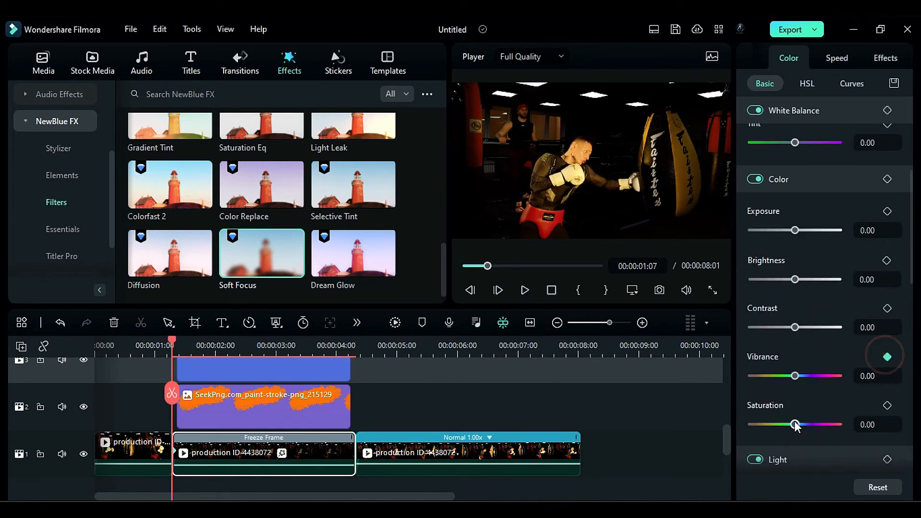
click(887, 406)
Advance to 00:00:01:12 and set the freeze frame's Vibrance and Saturation to -100.
key(Right)
key(Right)
key(Right)
key(Right)
key(Right)
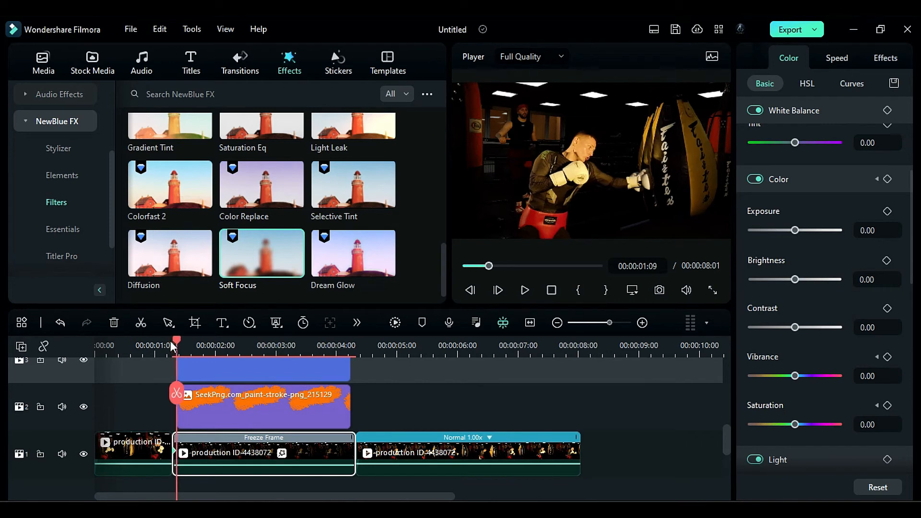
drag(791, 377, 751, 377)
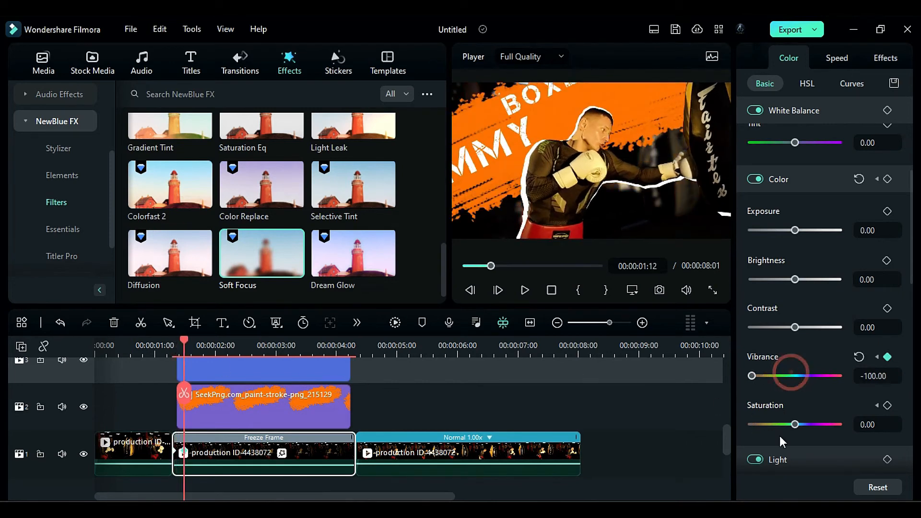
Add Vibrance and Saturation keyframes at 00:00:04:03 and set both values to 0 at 00:00:04:07.
drag(183, 341, 341, 389)
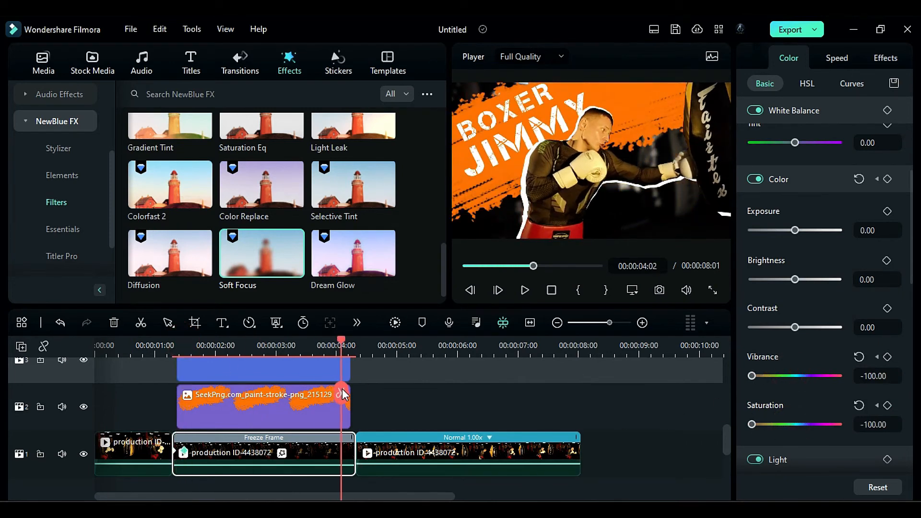
click(888, 357)
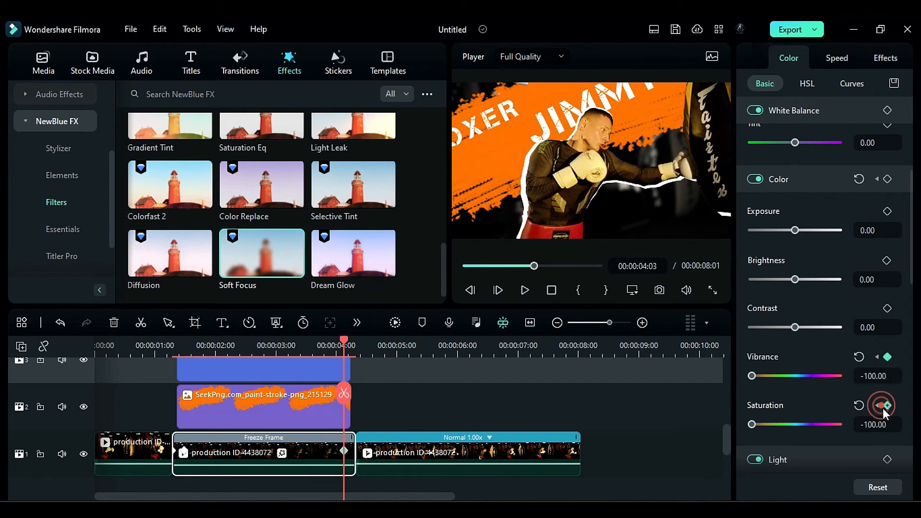
key(Right)
key(Right)
key(Right)
key(Right)
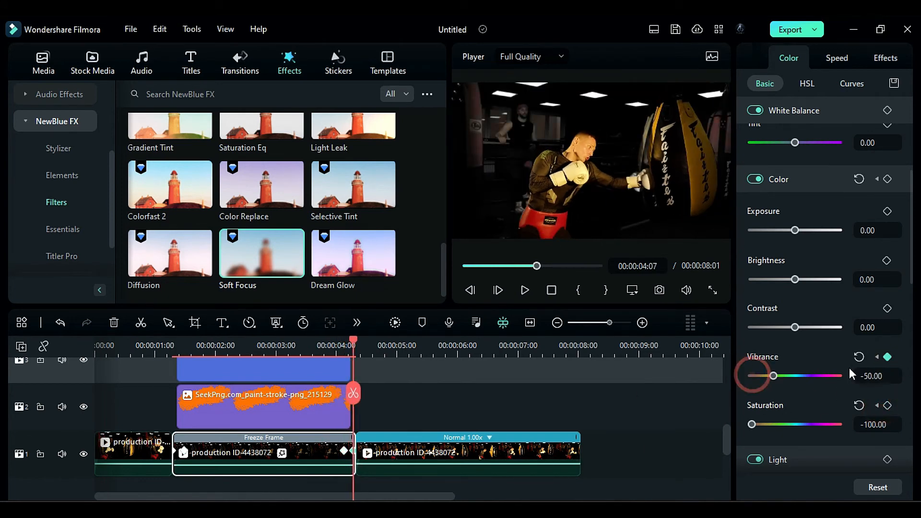
Add the NewBlue FX Essentials Sharpen effect at the start of track 7 and extend it to the end of the video.
scroll(211, 196, down, 3)
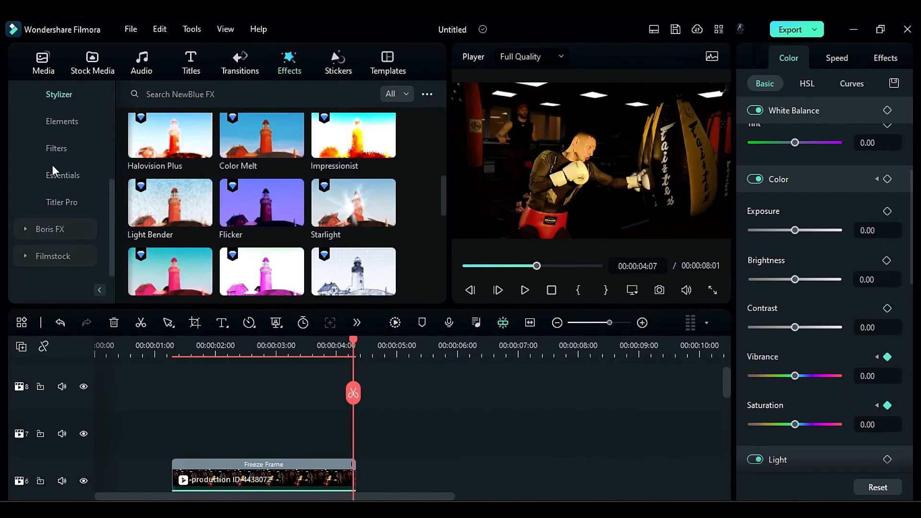
click(54, 171)
drag(255, 141, 106, 437)
scroll(284, 391, up, 3)
drag(396, 393, 580, 393)
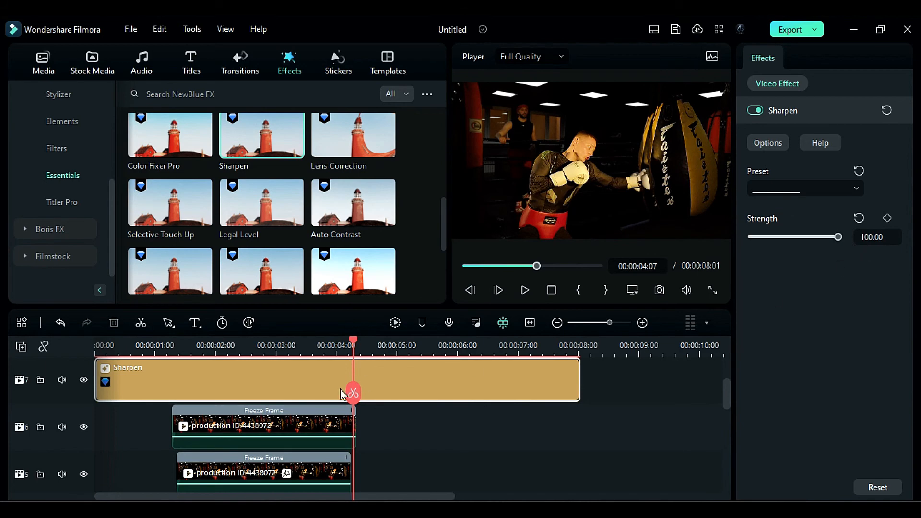
Add Detail By Chroma at the start of track 8, extend it over the whole video and set its Strength to 20.
scroll(341, 389, up, 1)
scroll(284, 237, down, 3)
drag(261, 178, 103, 422)
drag(401, 425, 580, 425)
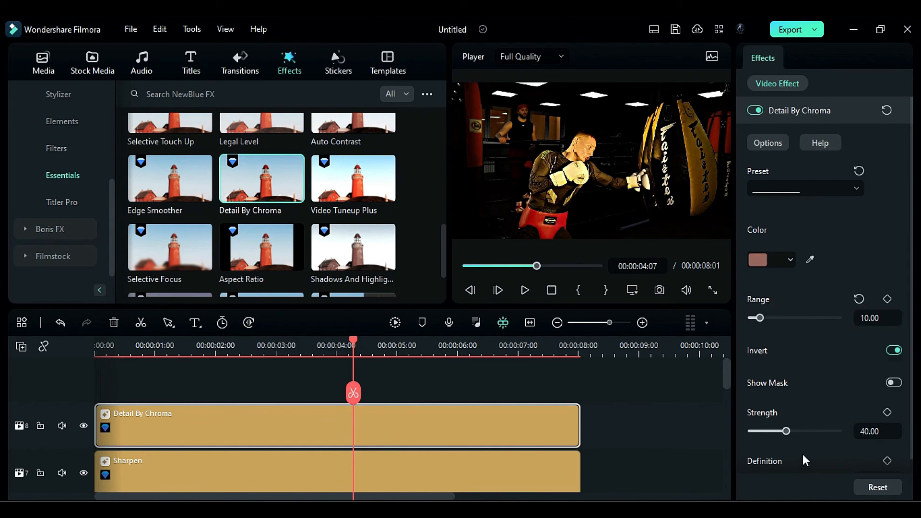
click(864, 433)
text(20)
key(Return)
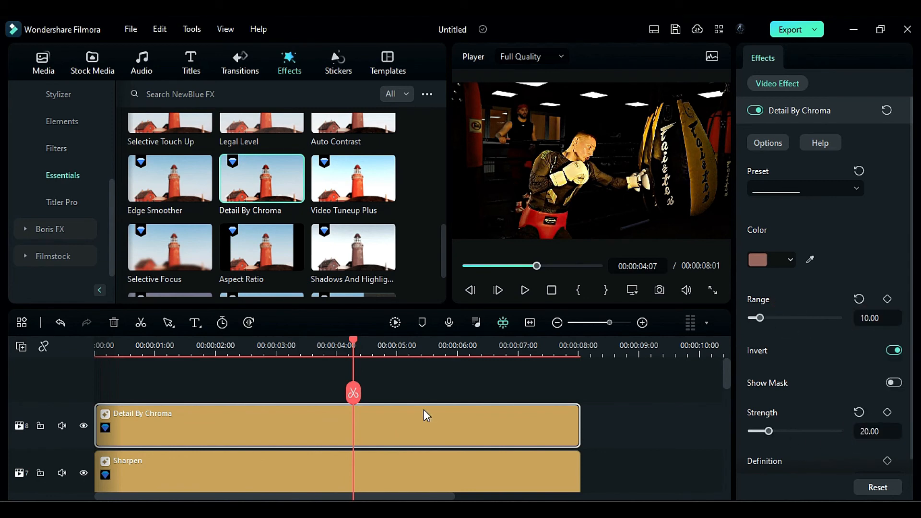
Add the favorite S-Log 03 effect on track 9, extend it over the whole video and set its opacity to 50.
scroll(76, 139, up, 5)
click(48, 95)
drag(353, 247, 103, 386)
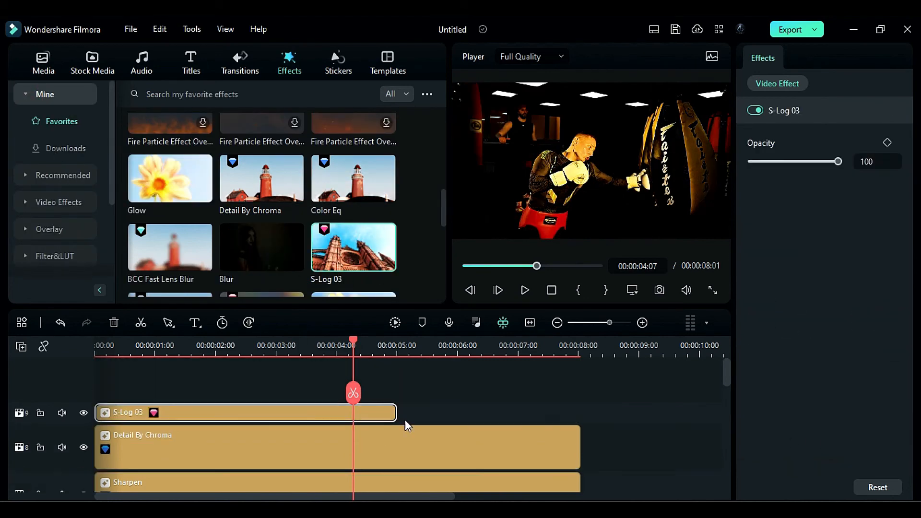
drag(396, 413, 580, 413)
click(862, 163)
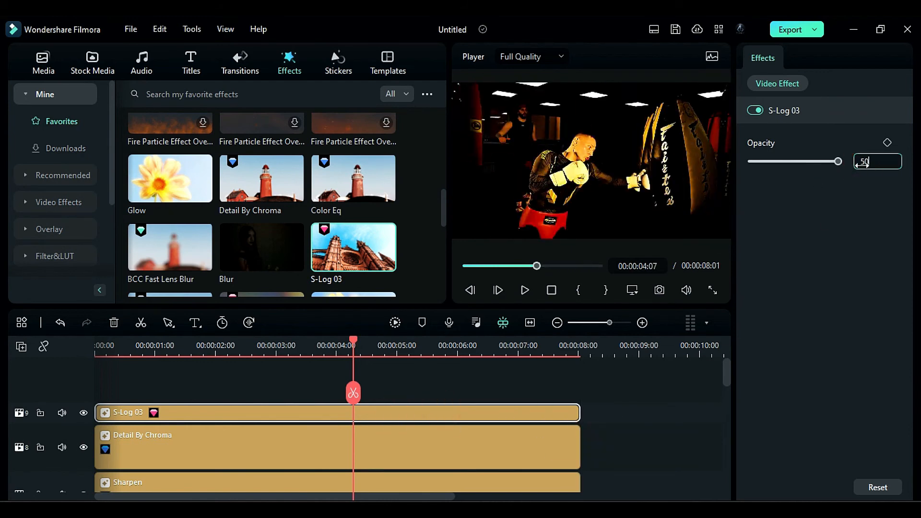
key(Return)
Render the timeline preview and play back the complete freeze-frame intro.
scroll(431, 383, down, 1)
click(395, 322)
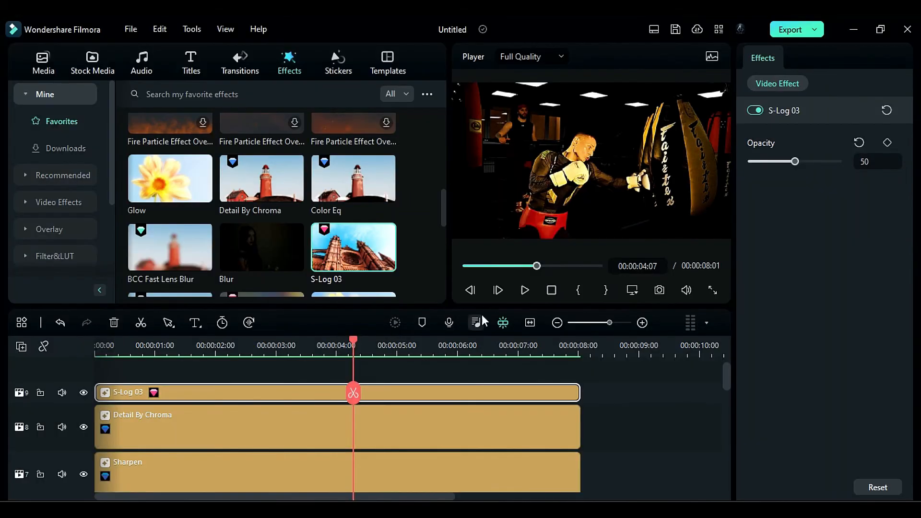
click(527, 291)
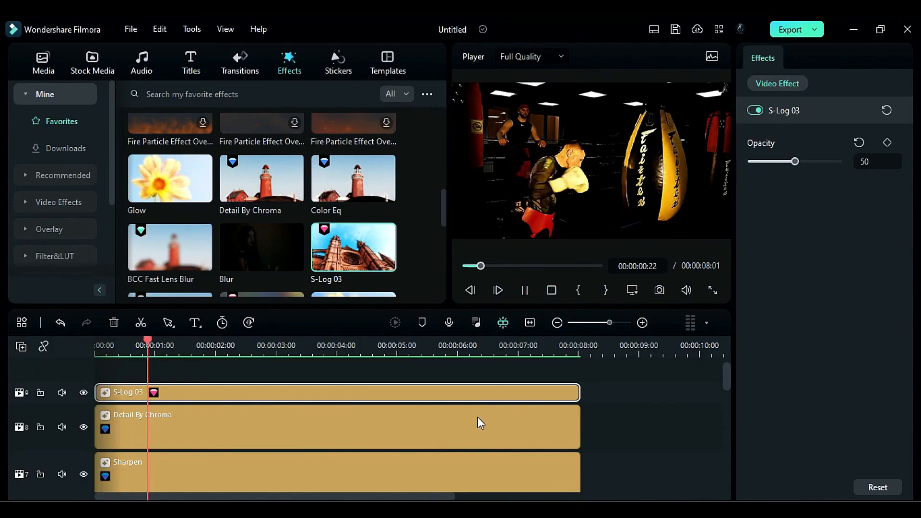